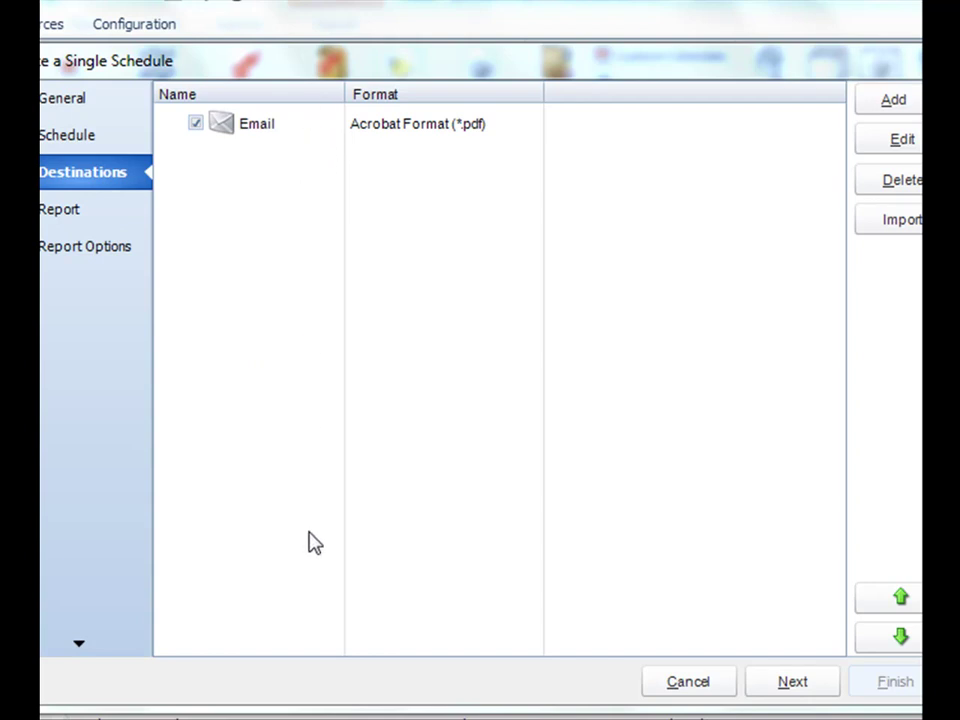
Step: Uncheck the Email (Acrobat Format *.pdf) destination so it stays listed but disabled
left_click(290, 132)
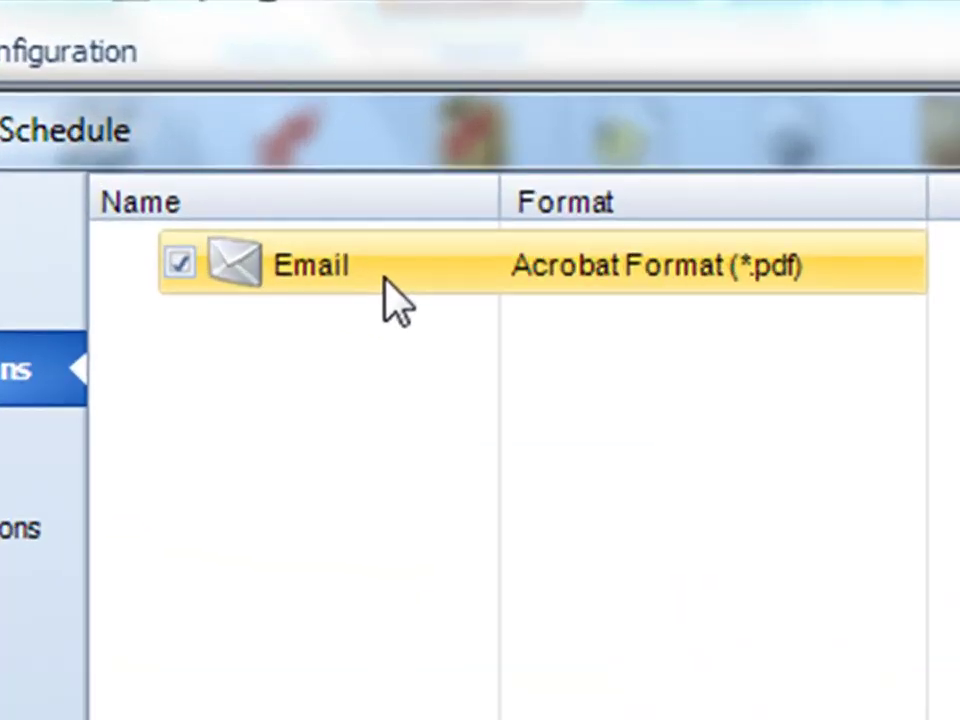
left_click(177, 271)
left_click(177, 271)
left_click(178, 266)
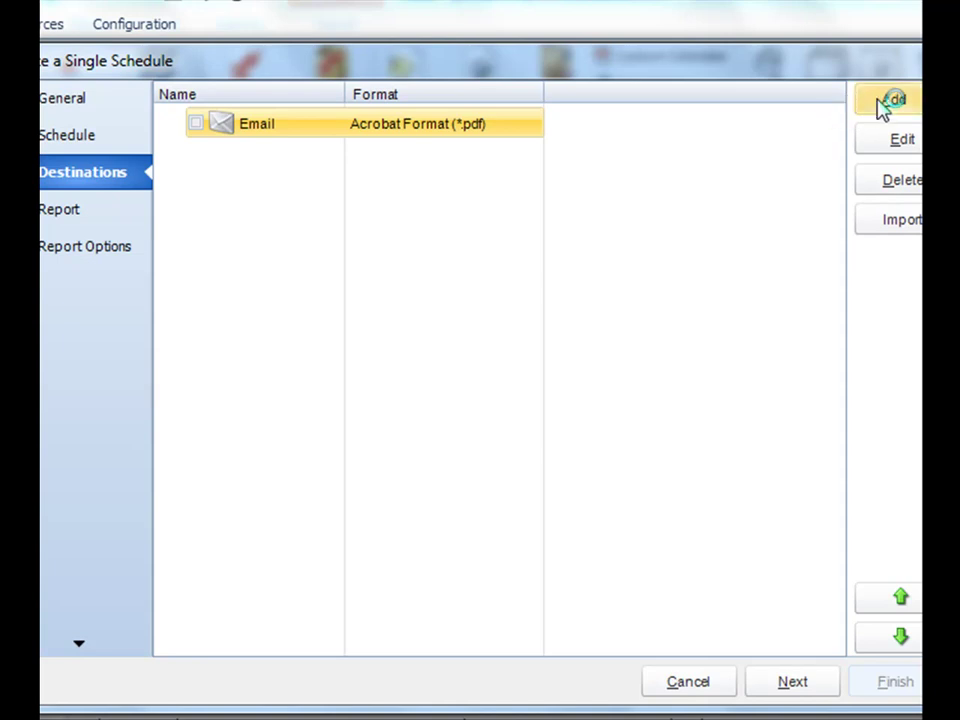
Step: Add a new destination, show the CRD Constants beside it, and list the destination types
left_click(881, 108)
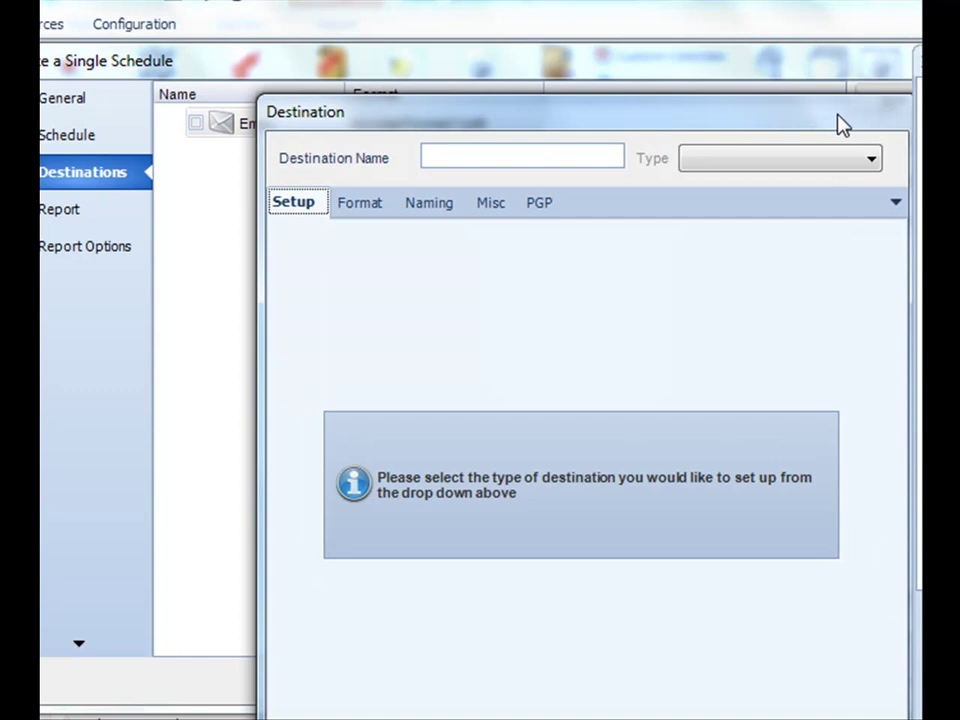
left_click_drag(840, 124, 642, 31)
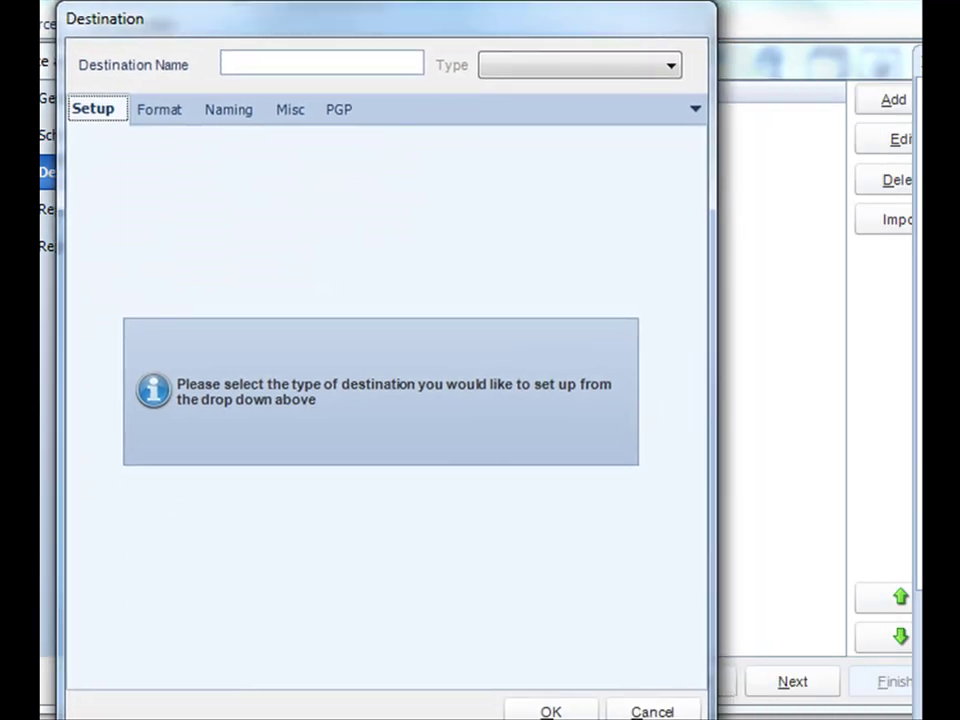
left_click_drag(919, 42, 808, 42)
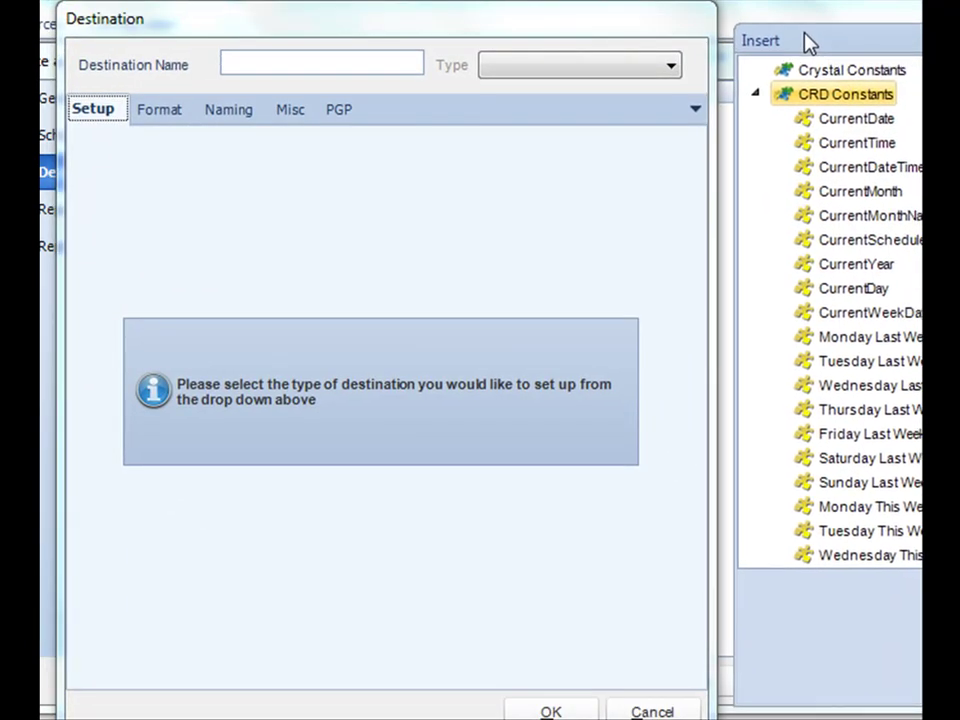
left_click(611, 70)
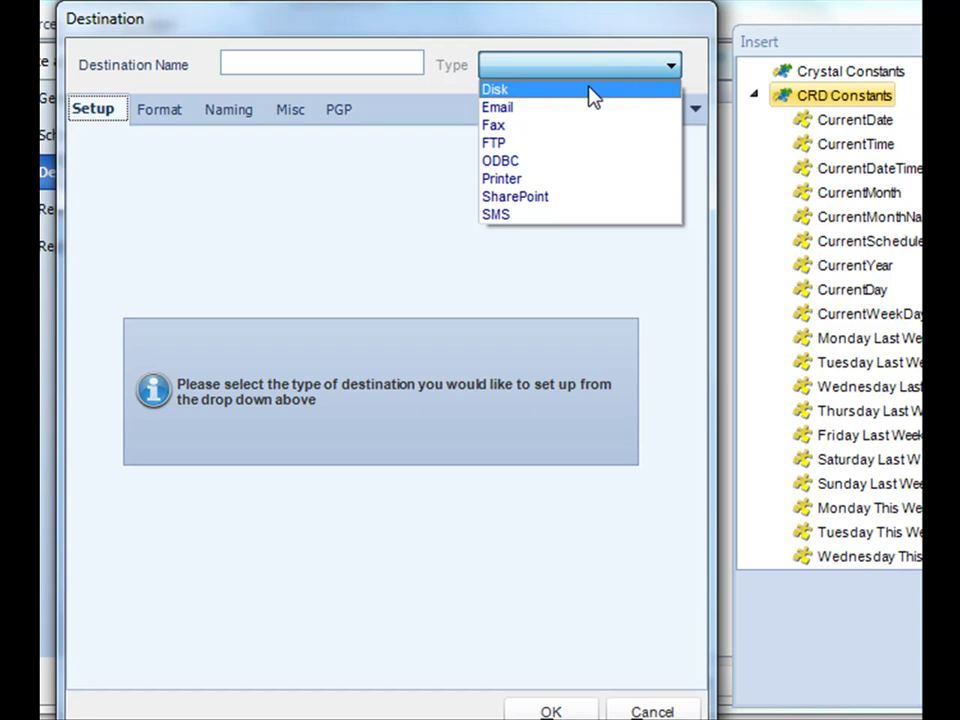
Step: Make the new destination a Disk type saving to the Desktop folder on Shared (\\Mallard) (S:)
left_click(593, 97)
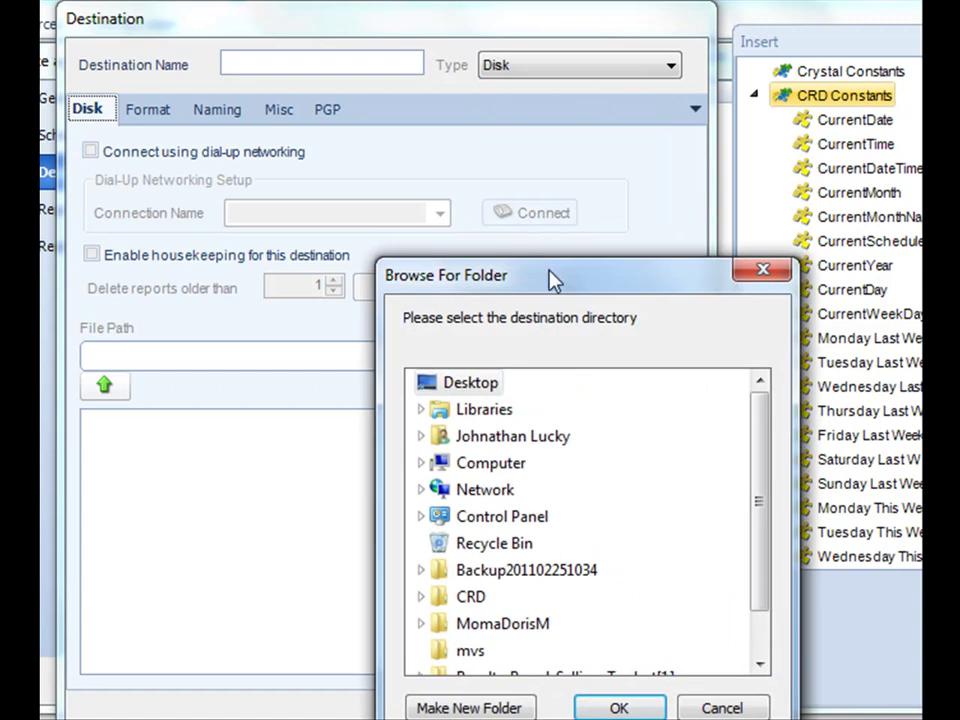
left_click_drag(553, 283, 414, 135)
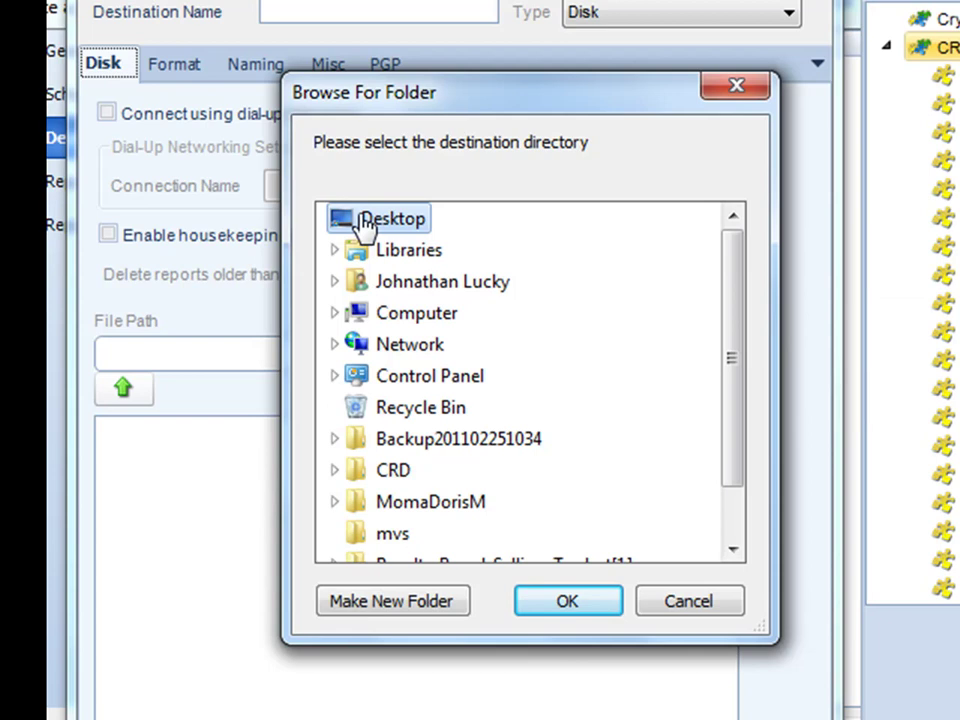
left_click(376, 314)
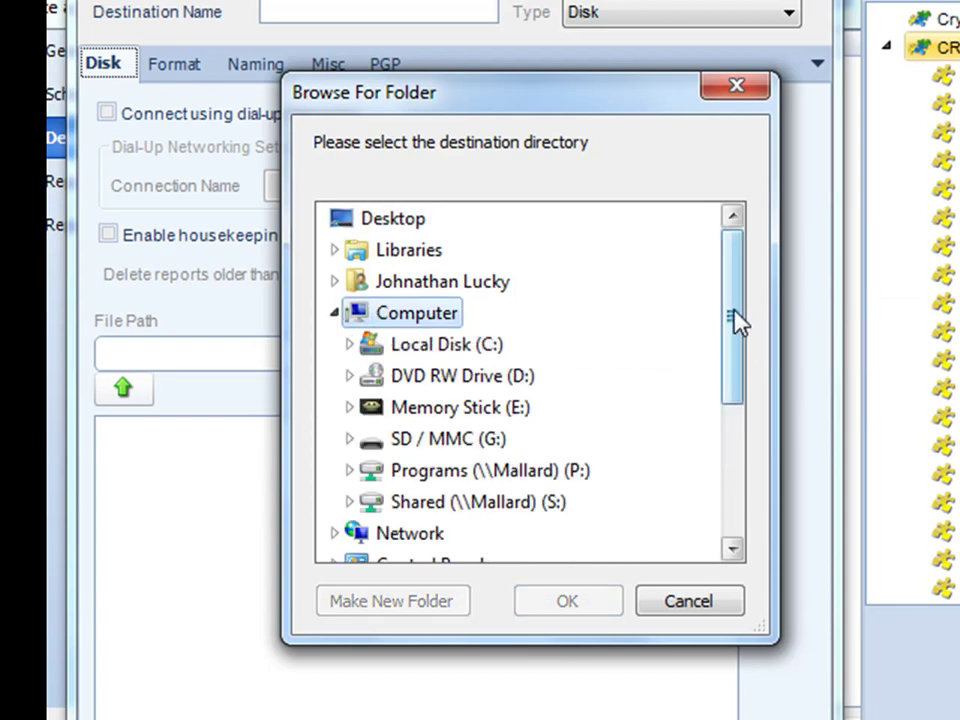
left_click_drag(735, 321, 718, 360)
left_click(537, 450)
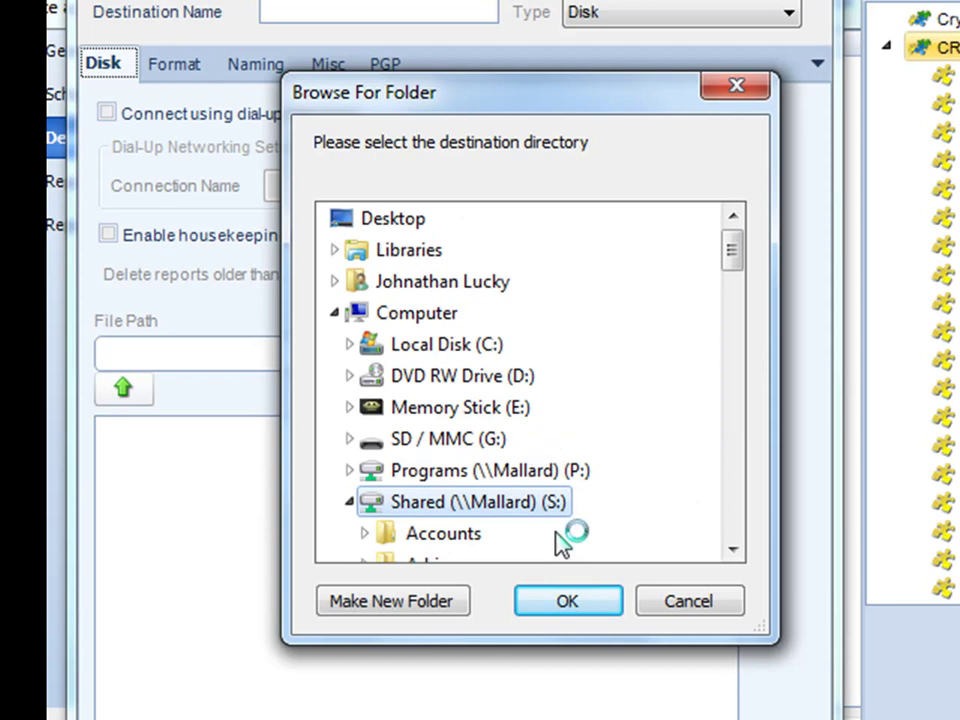
left_click(397, 228)
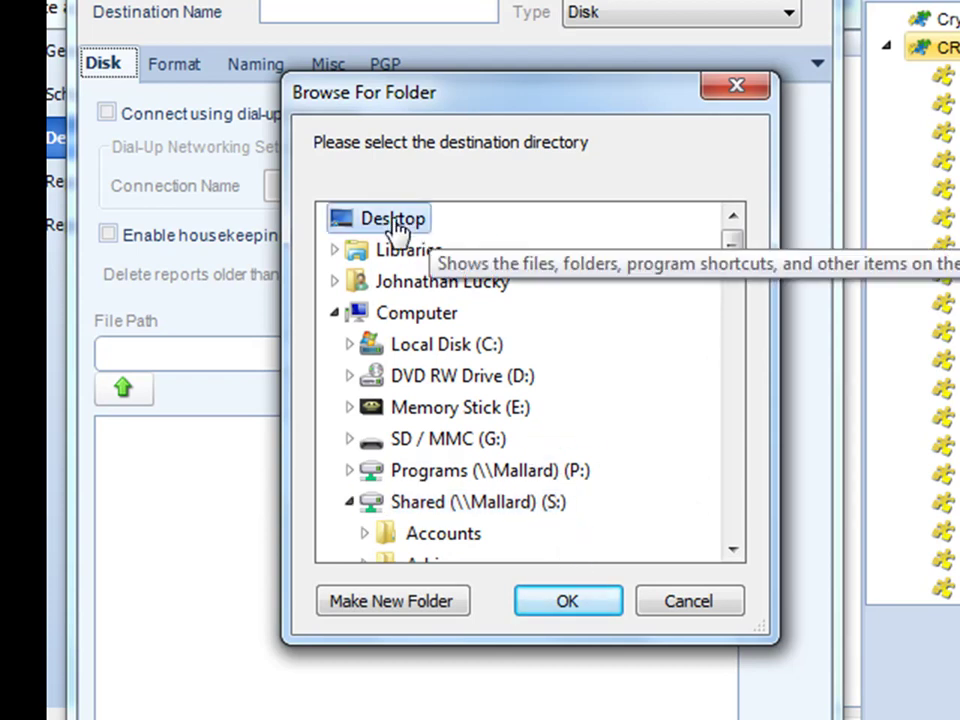
left_click(540, 600)
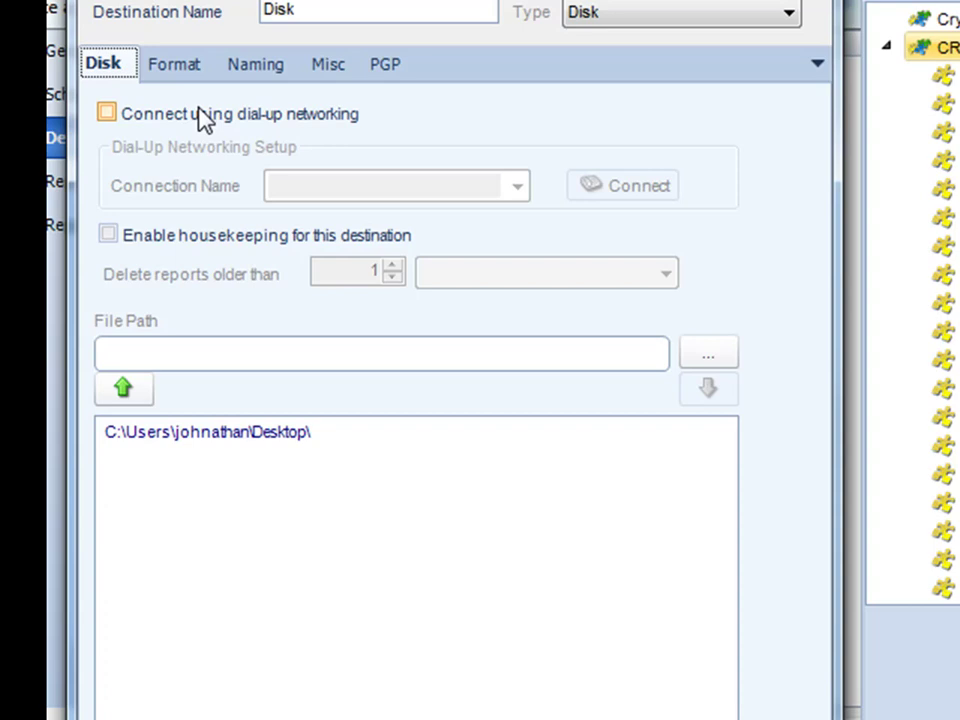
Step: Try dial-up networking with the ChristianSteven VPN connection, then switch it back off
left_click(204, 118)
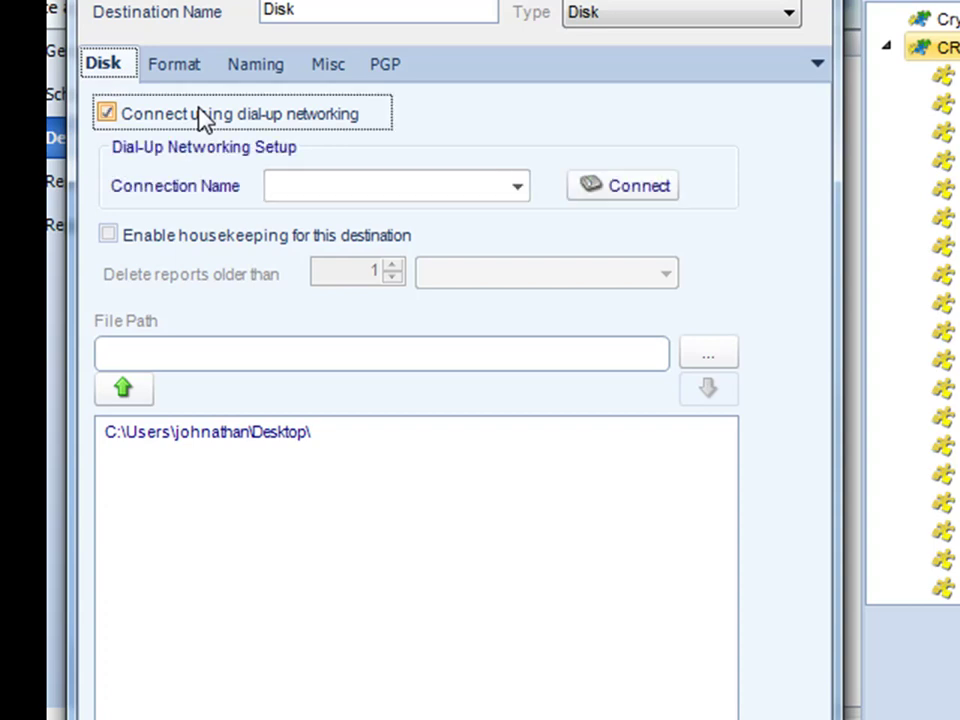
left_click(518, 187)
left_click(461, 215)
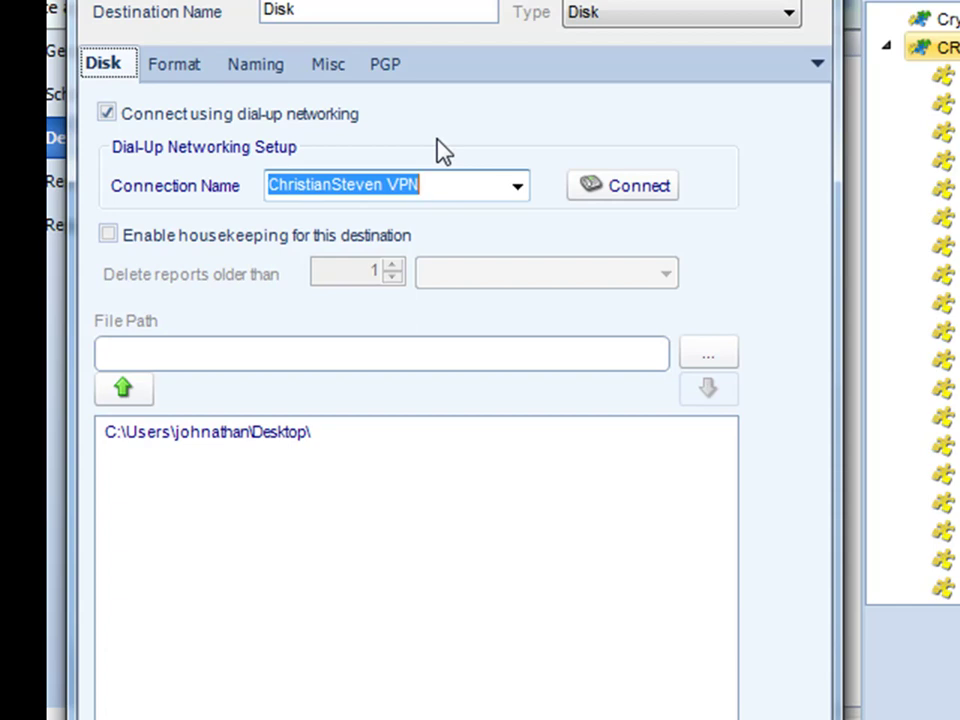
left_click(152, 115)
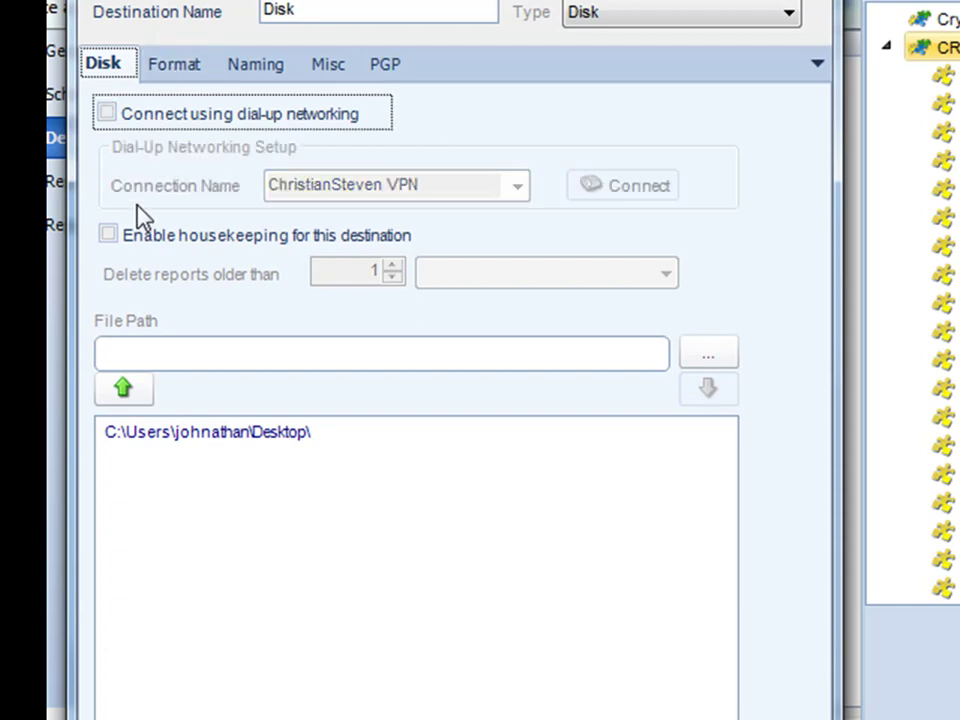
Step: Enable housekeeping to delete reports older than 7 Days
left_click(146, 241)
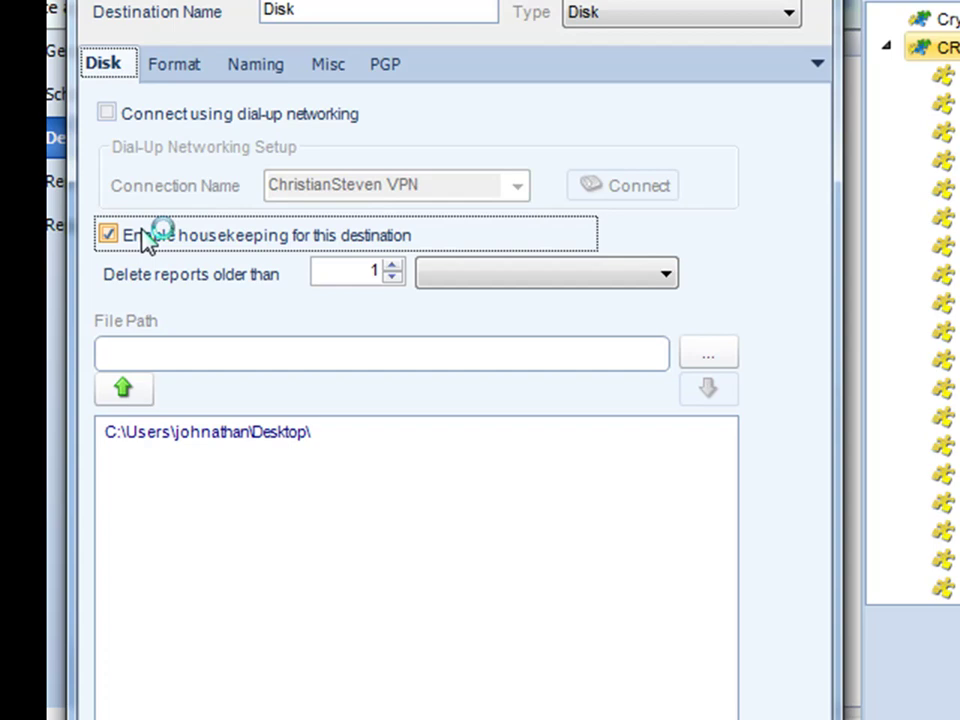
left_click(313, 245)
left_click(213, 245)
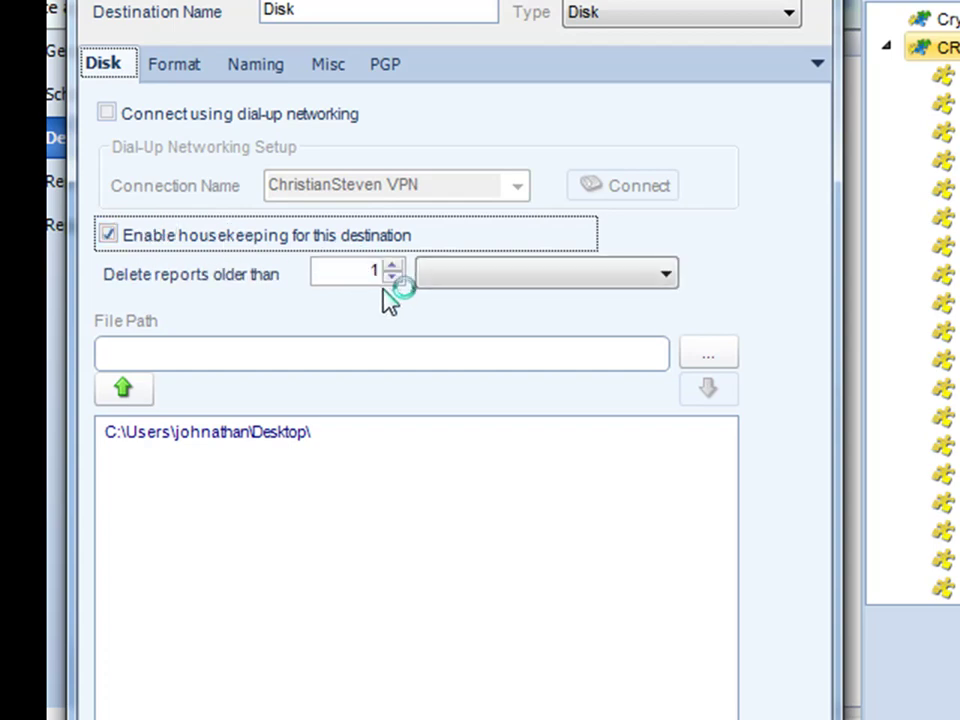
double_click(374, 270)
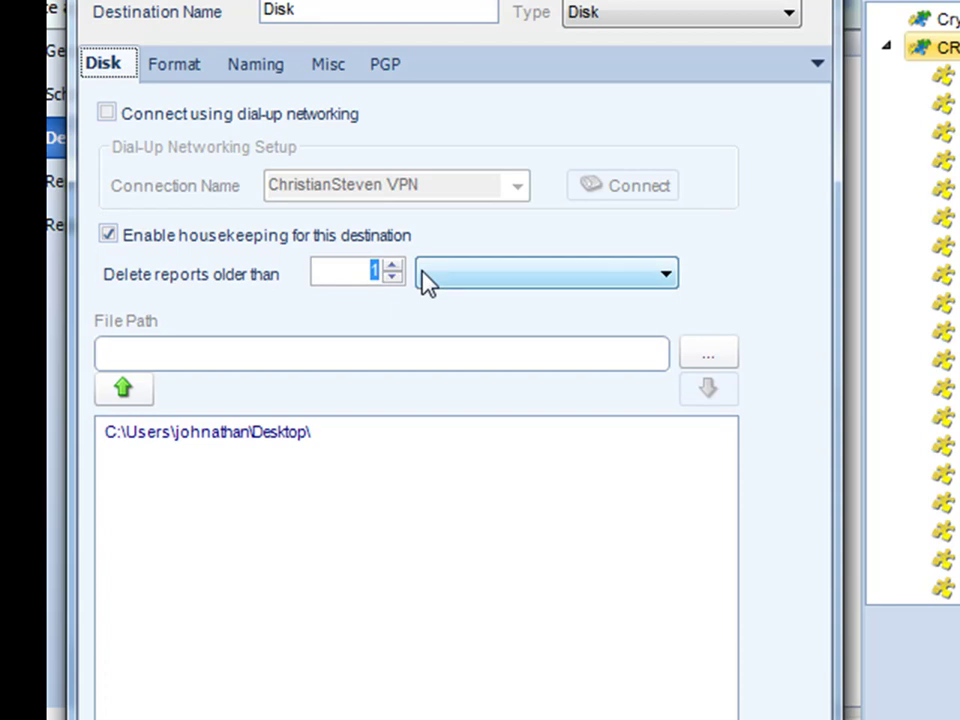
type("7")
left_click(465, 285)
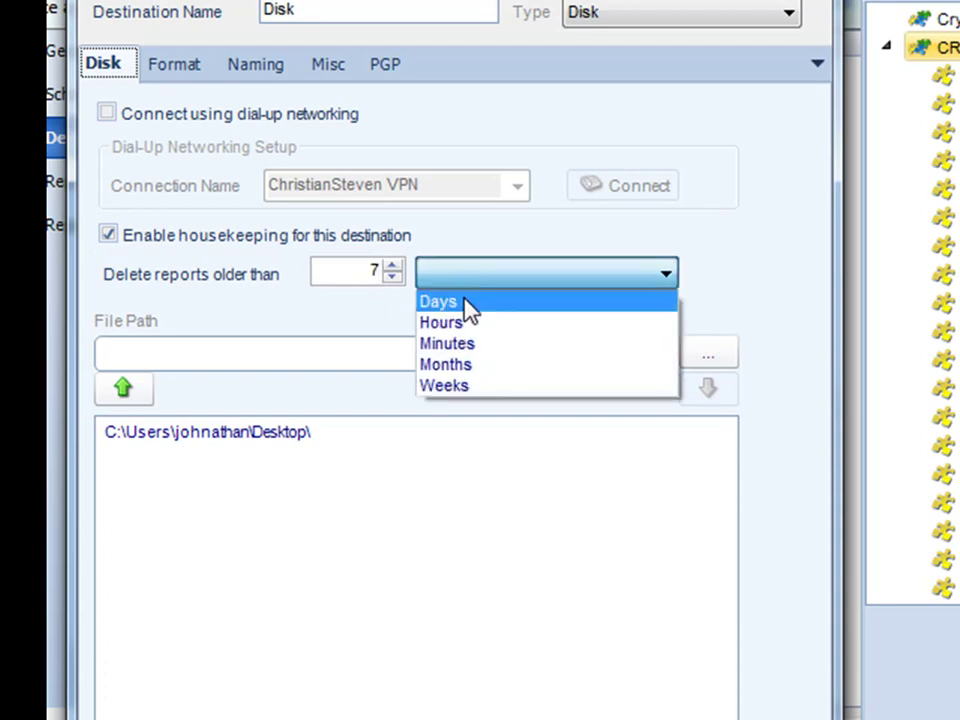
left_click(468, 305)
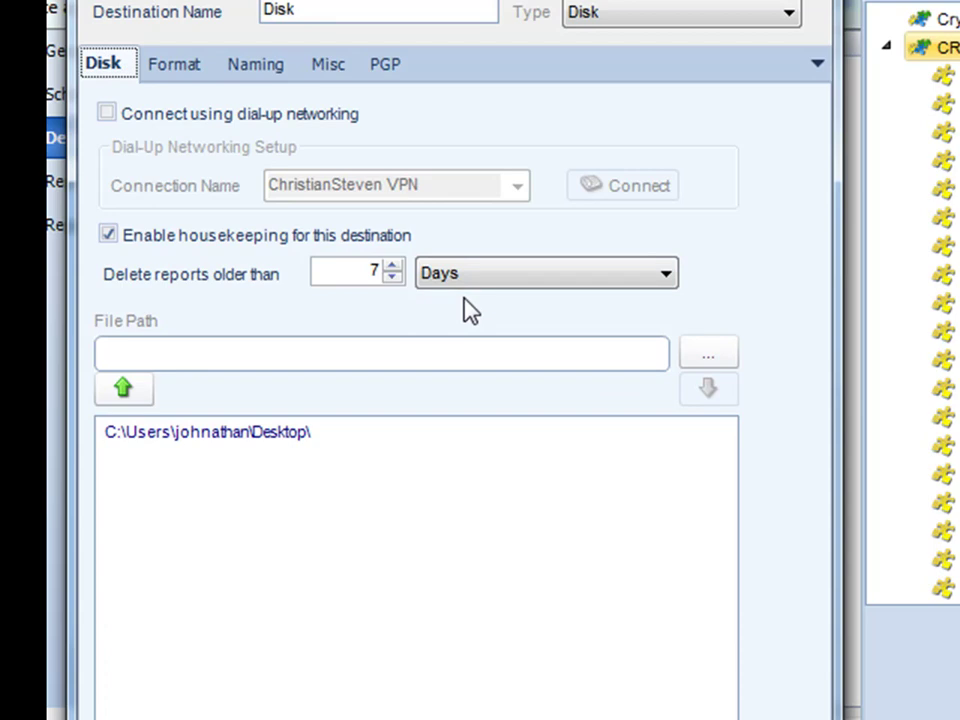
Step: Turn housekeeping off and change the destination type to Email
left_click(360, 237)
left_click(617, 14)
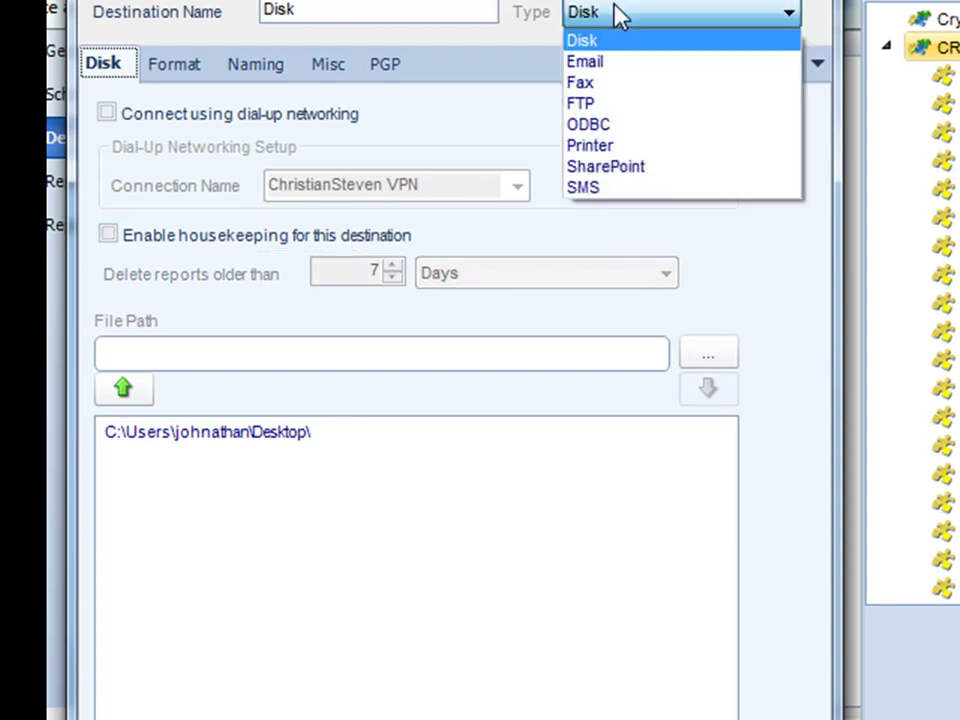
left_click(622, 64)
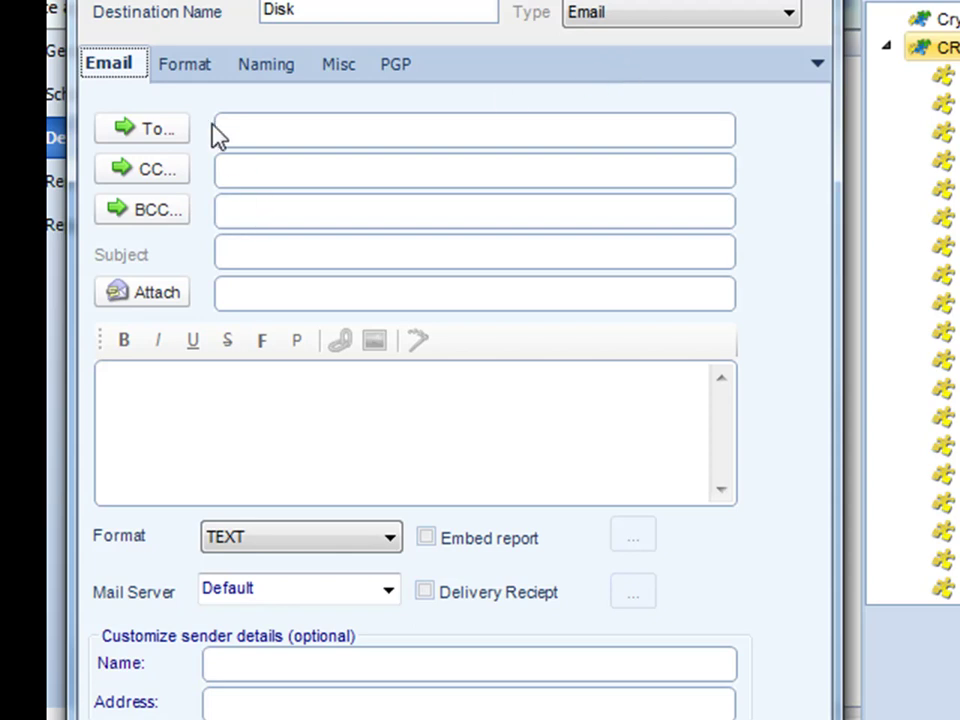
Step: Enter a recipient e-mail address in the To field
left_click(237, 131)
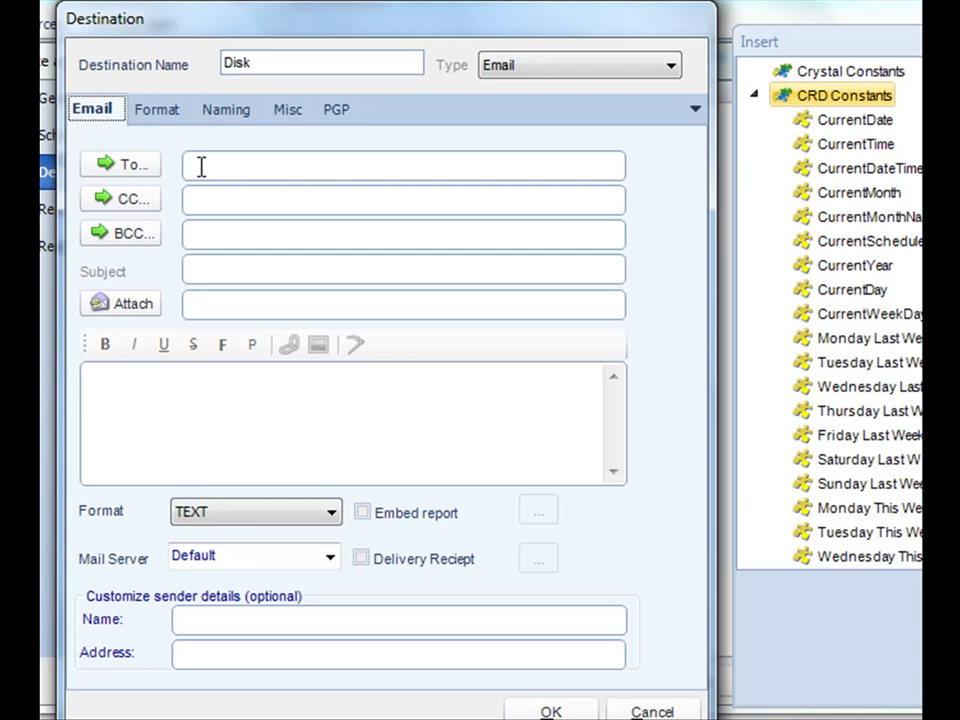
type("john")
key("ctrl+a")
key("ctrl+v")
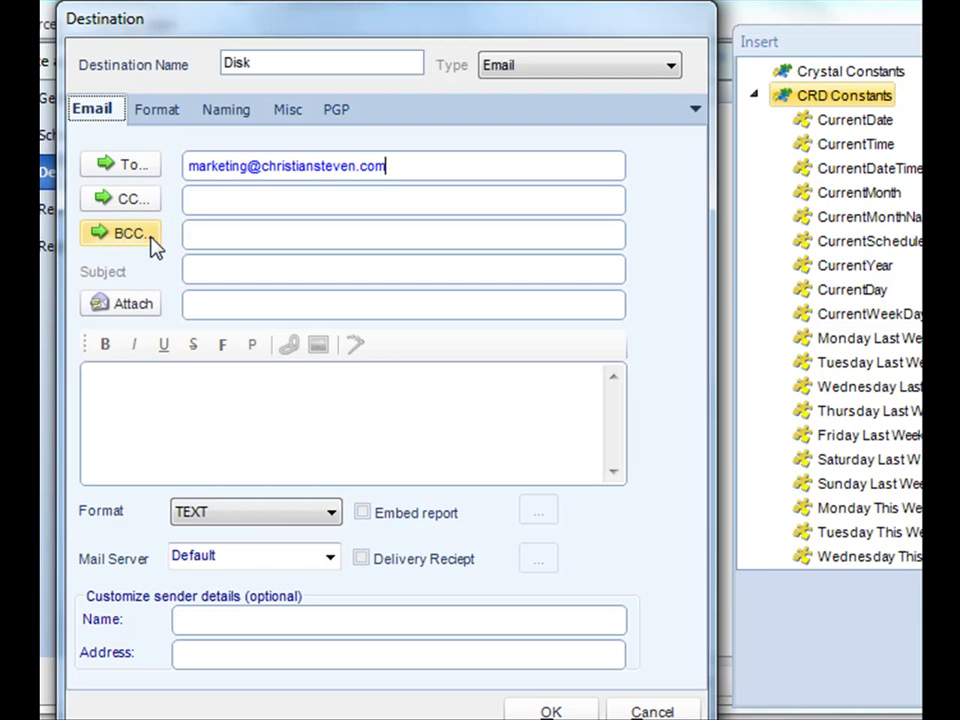
Step: Open the Insert panel of CRD Constants from the To address source menu
left_click(140, 168)
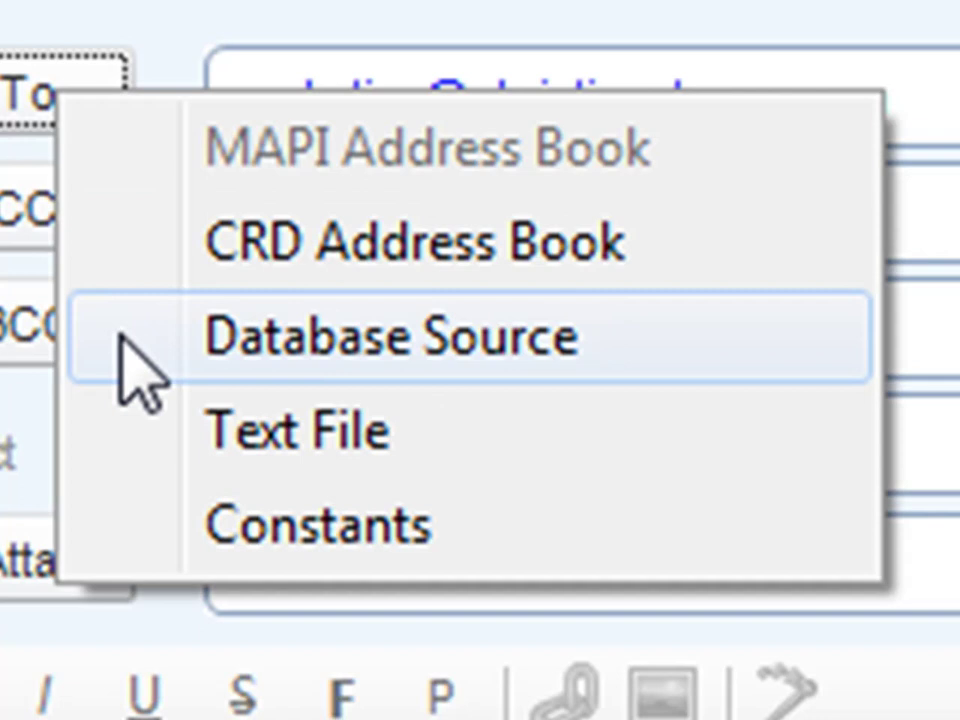
left_click(113, 430)
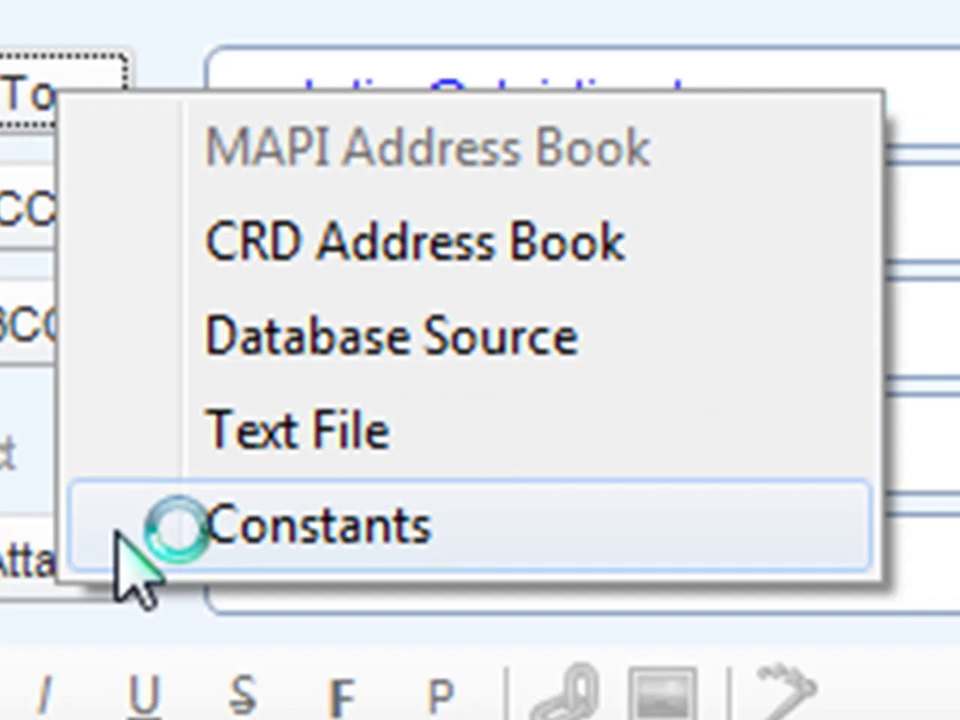
left_click(150, 530)
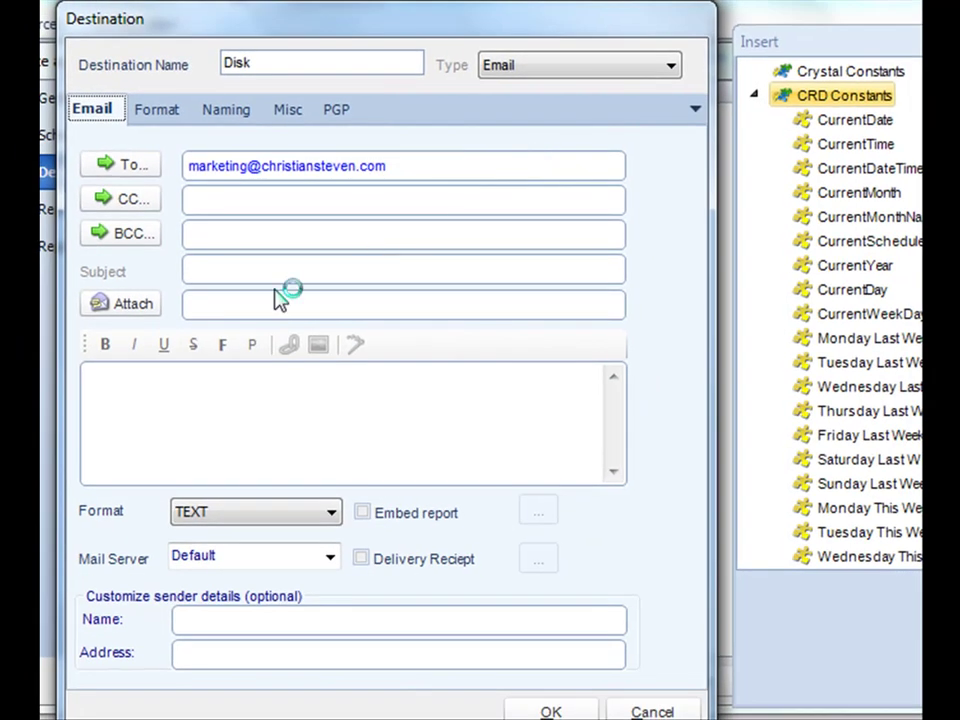
Step: Set the email subject to 'Your Report' and the message to 'Hello' then 'Here is the report.'
left_click(266, 271)
type("Your Report")
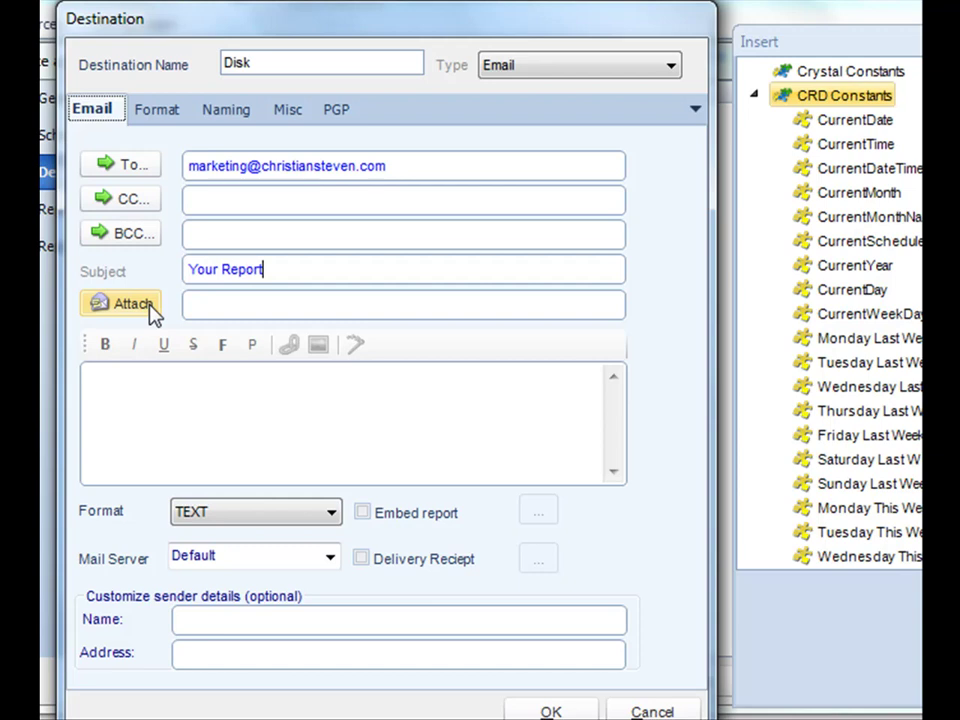
left_click(164, 389)
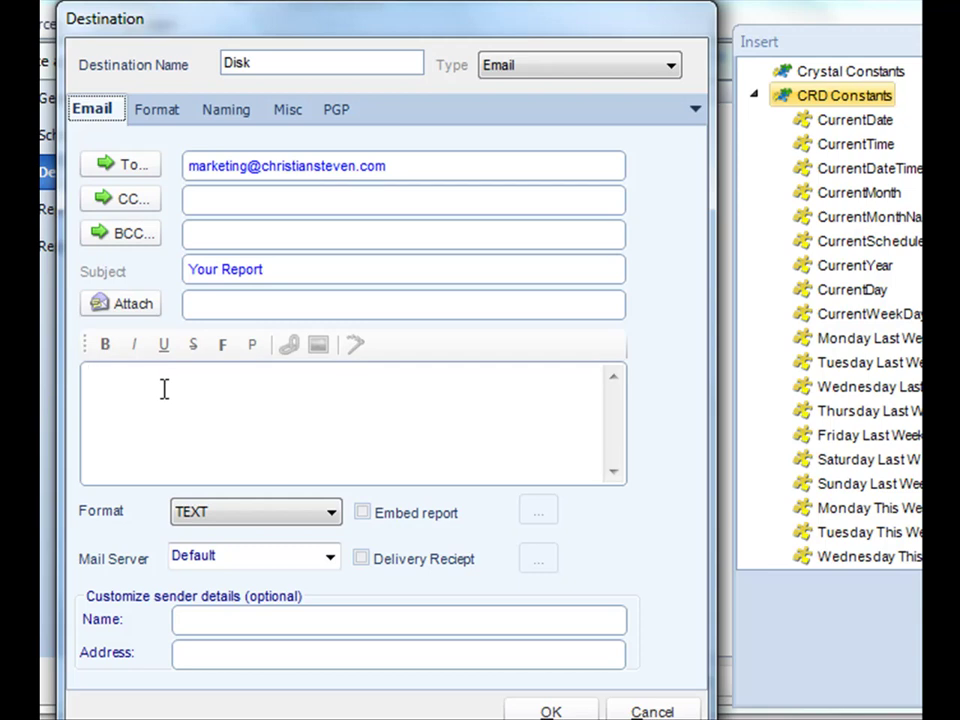
type("Hello")
key("Return")
key("Return")
type("Here is the report.")
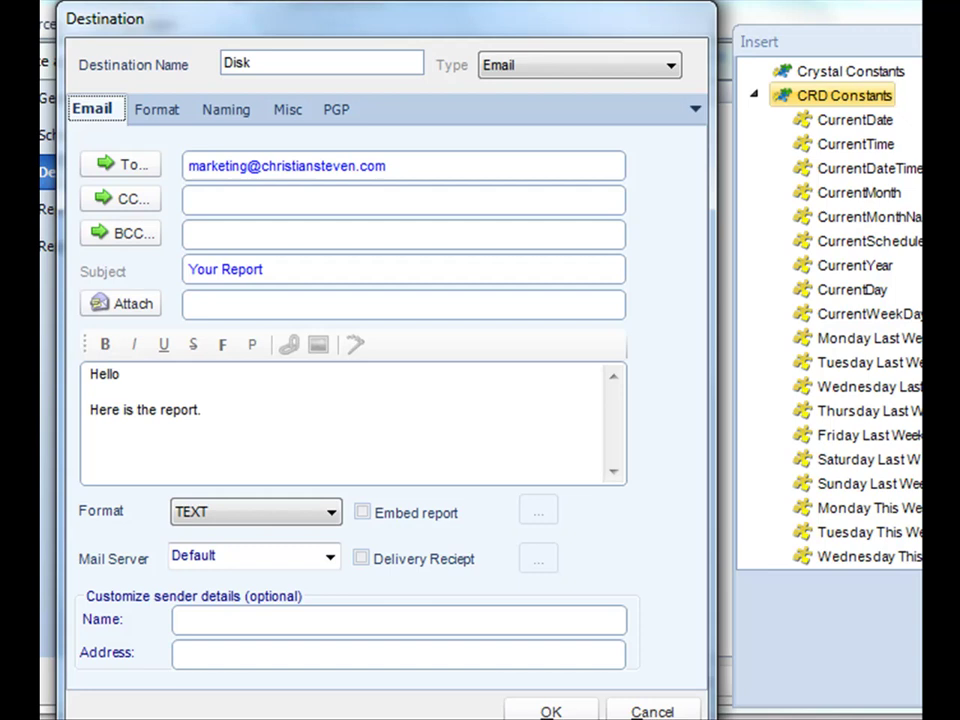
left_click(211, 521)
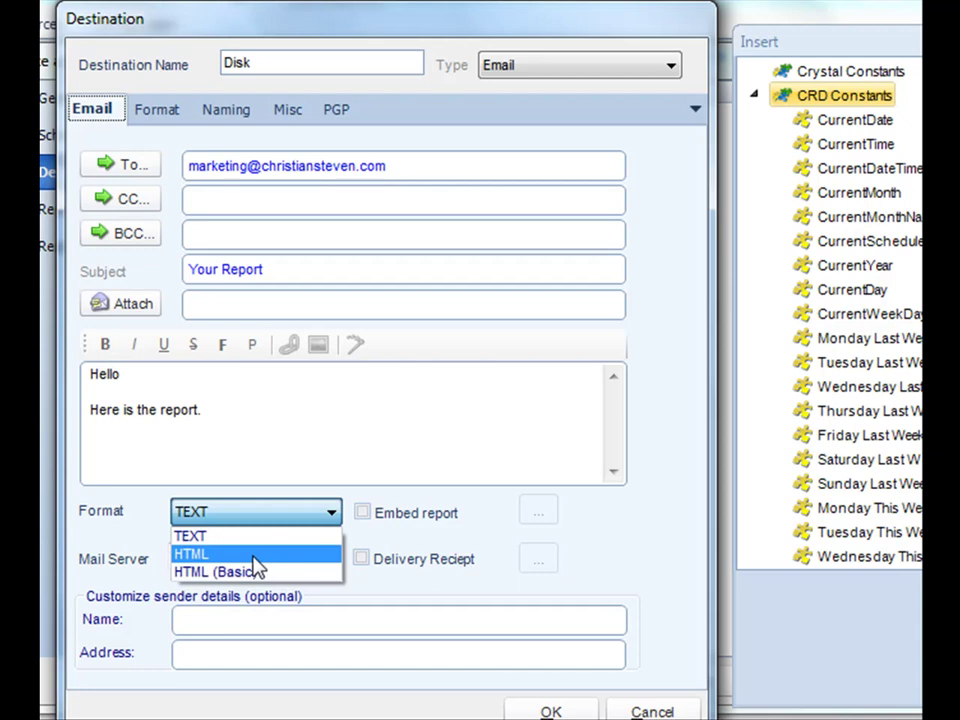
Step: Choose HTML as the email message format
left_click(241, 556)
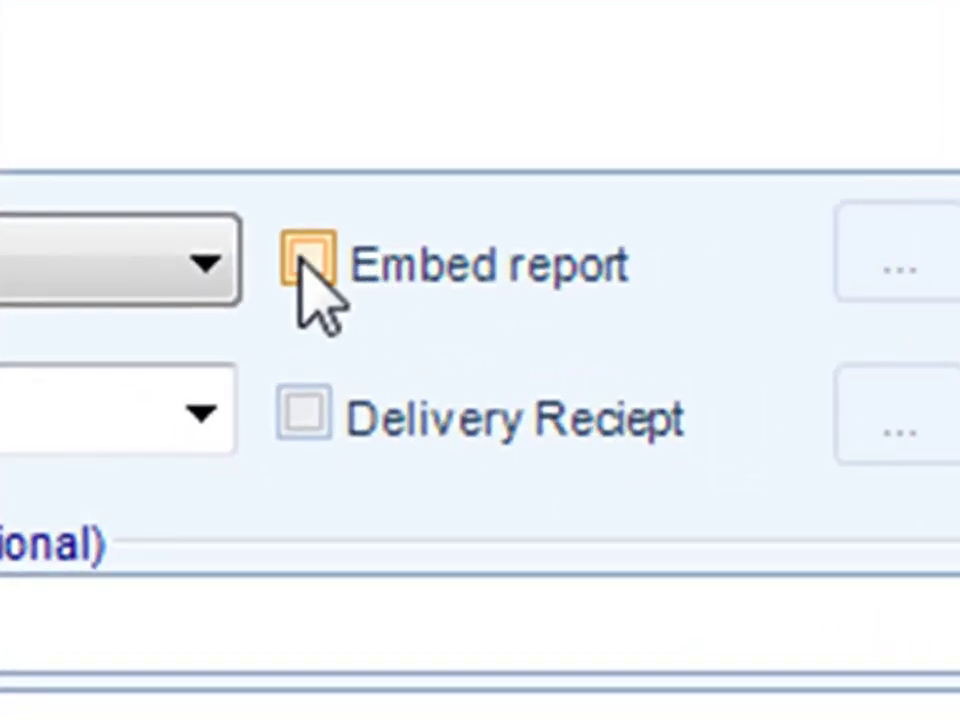
Step: Turn on Embed report and keep the mail server set to Default
left_click(304, 262)
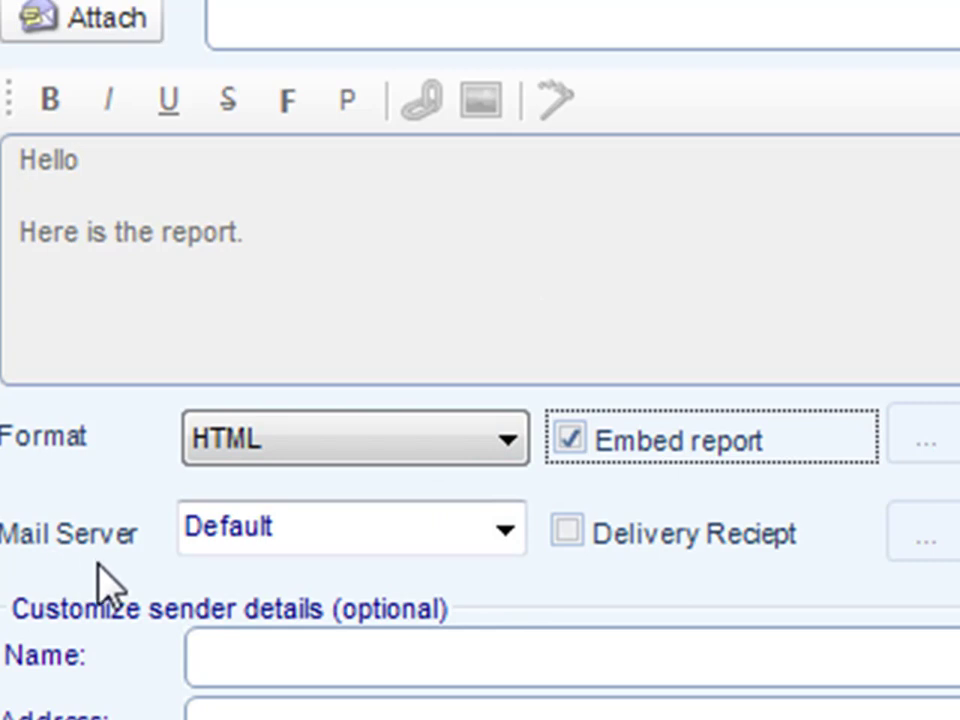
left_click(518, 526)
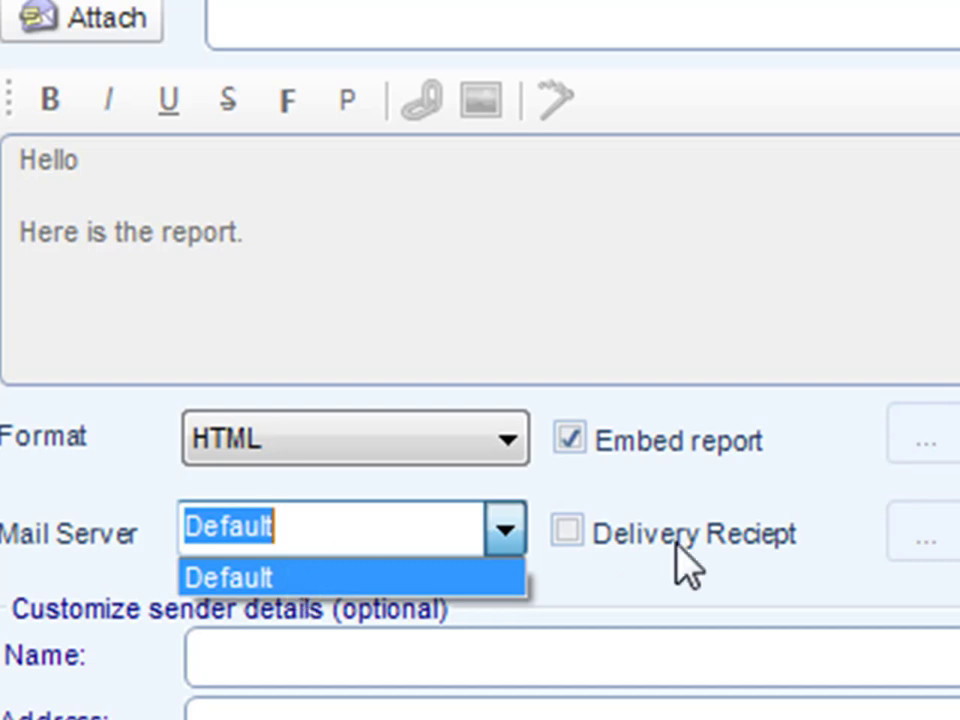
left_click(660, 590)
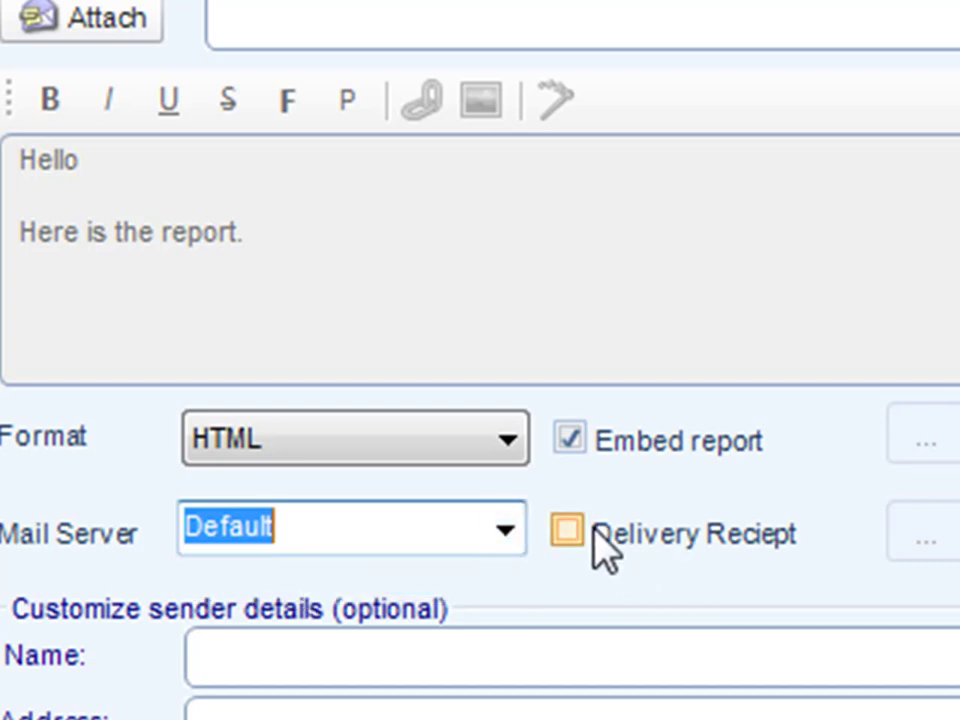
left_click(603, 546)
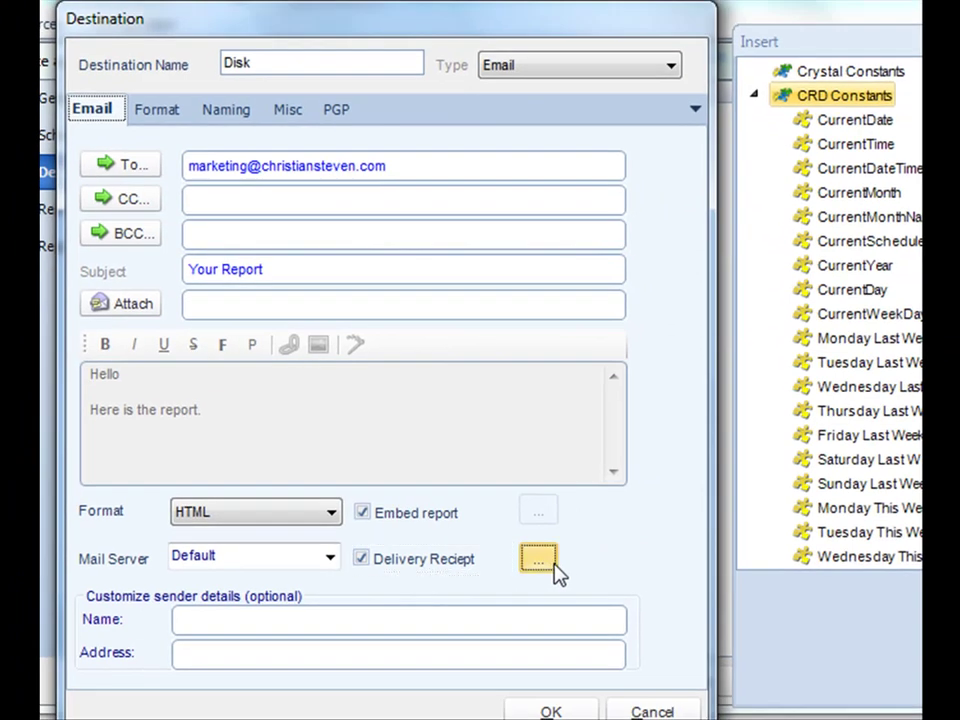
left_click(552, 565)
left_click_drag(554, 200, 310, 62)
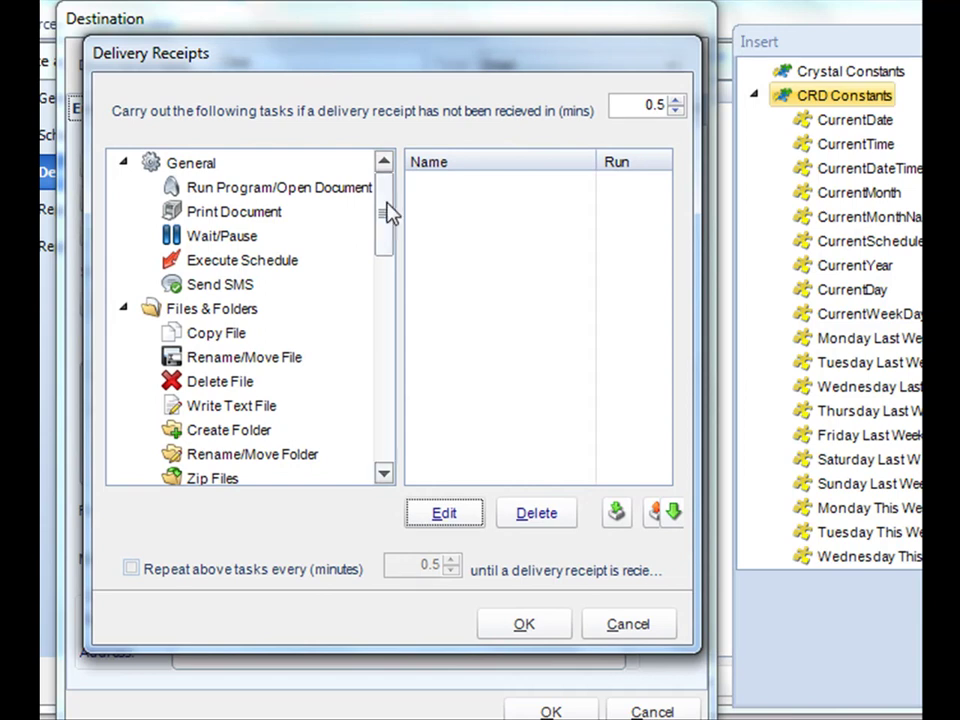
mouse_move(388, 208)
left_mouse_down()
mouse_move(375, 347)
mouse_move(375, 193)
left_mouse_up()
left_click(626, 626)
left_click(361, 559)
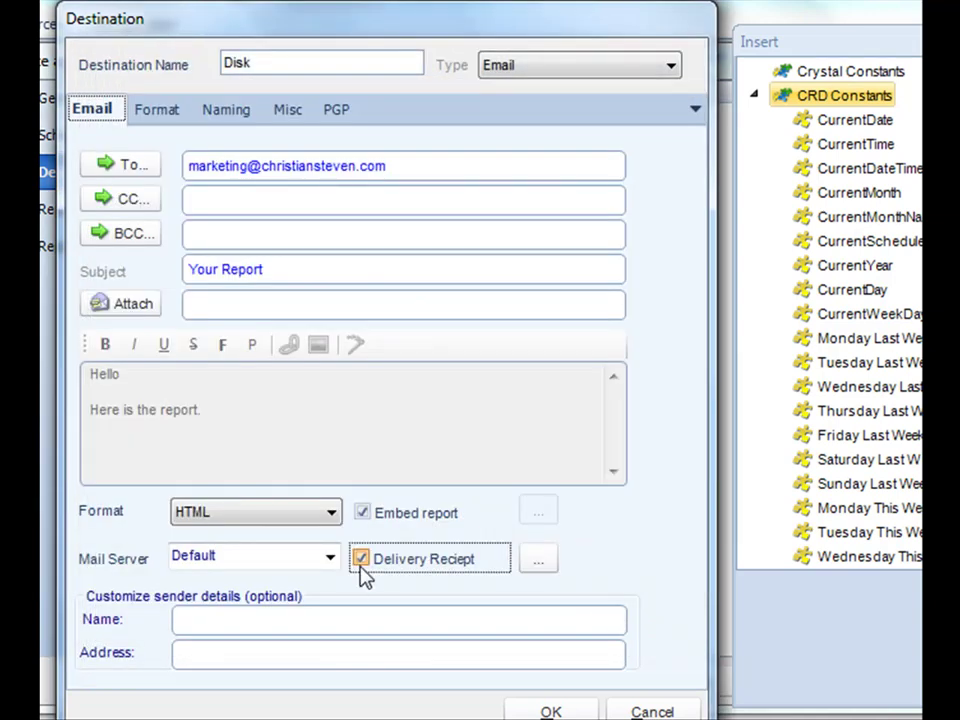
Step: Visit the sender Name and Address fields, leaving both blank
left_click(204, 622)
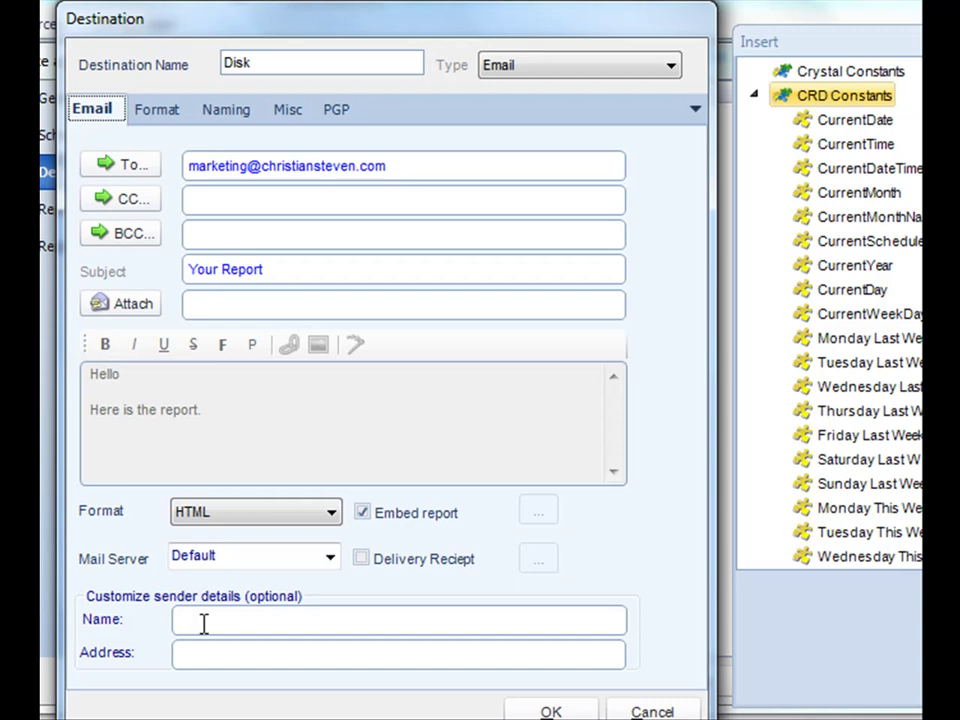
left_click(214, 660)
left_click(212, 615)
Step: Switch the destination type to Fax, cancel the contact picker, and start entering a fax number
left_click(549, 71)
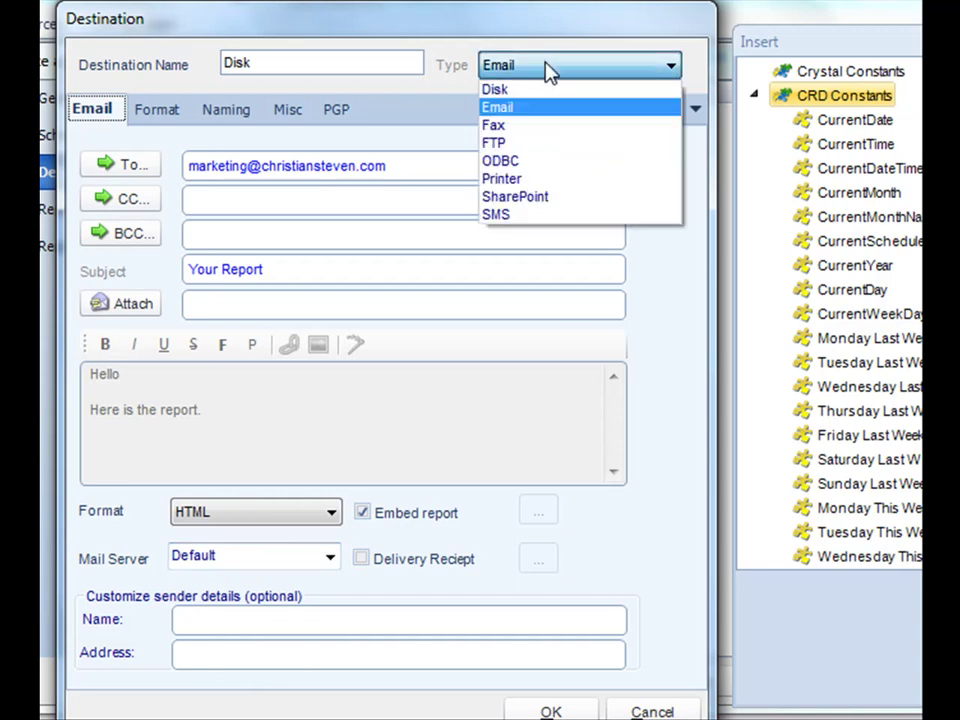
left_click(549, 129)
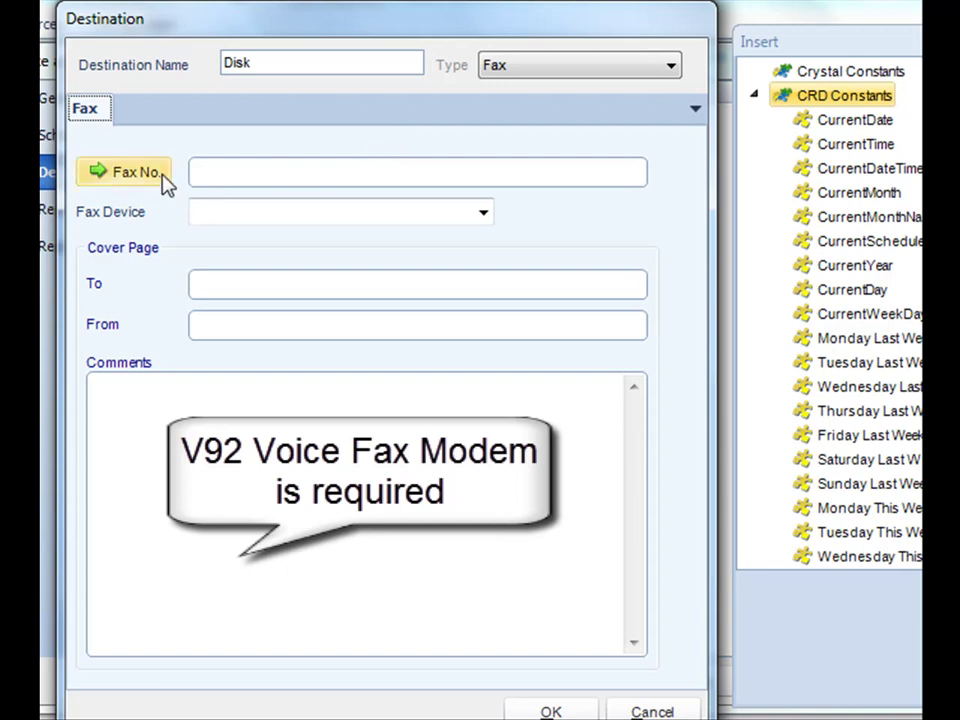
left_click(135, 172)
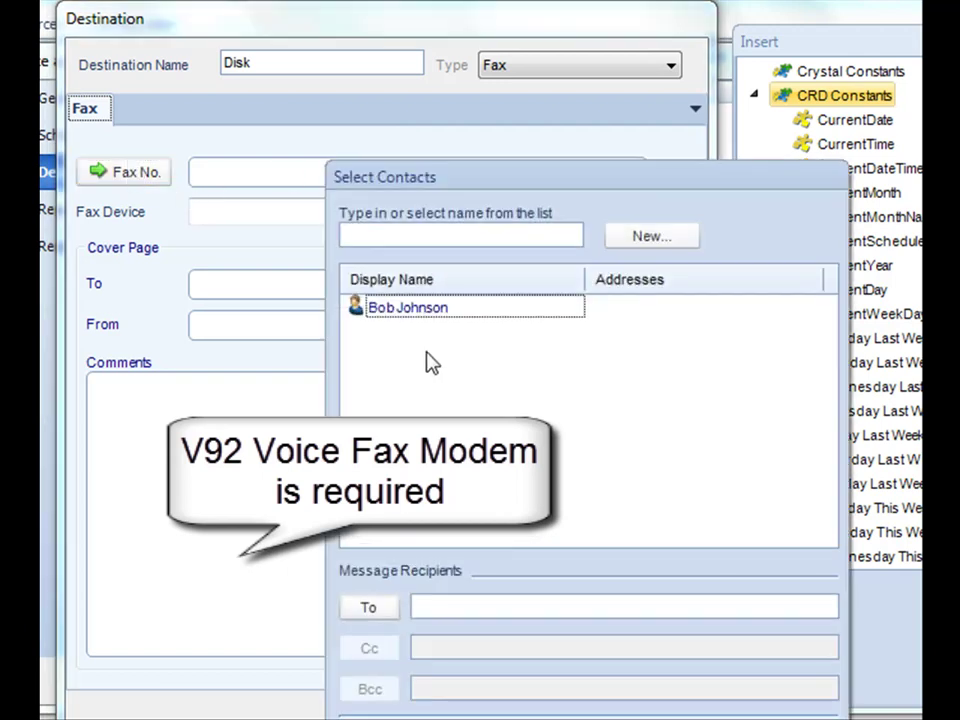
left_click(411, 312)
left_click(412, 312)
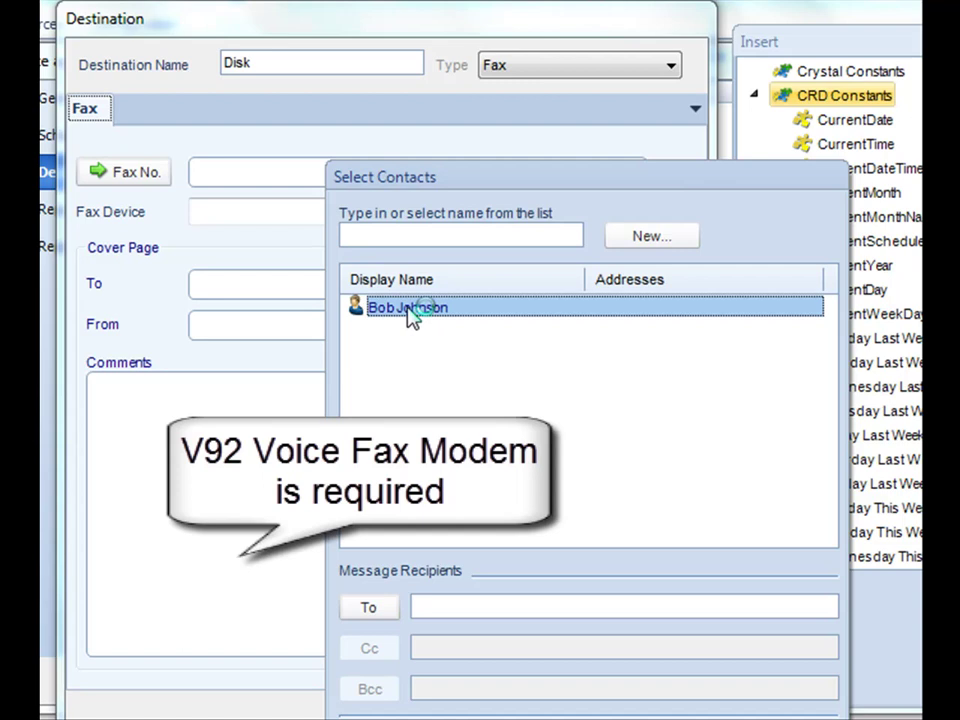
left_click_drag(551, 180, 422, 96)
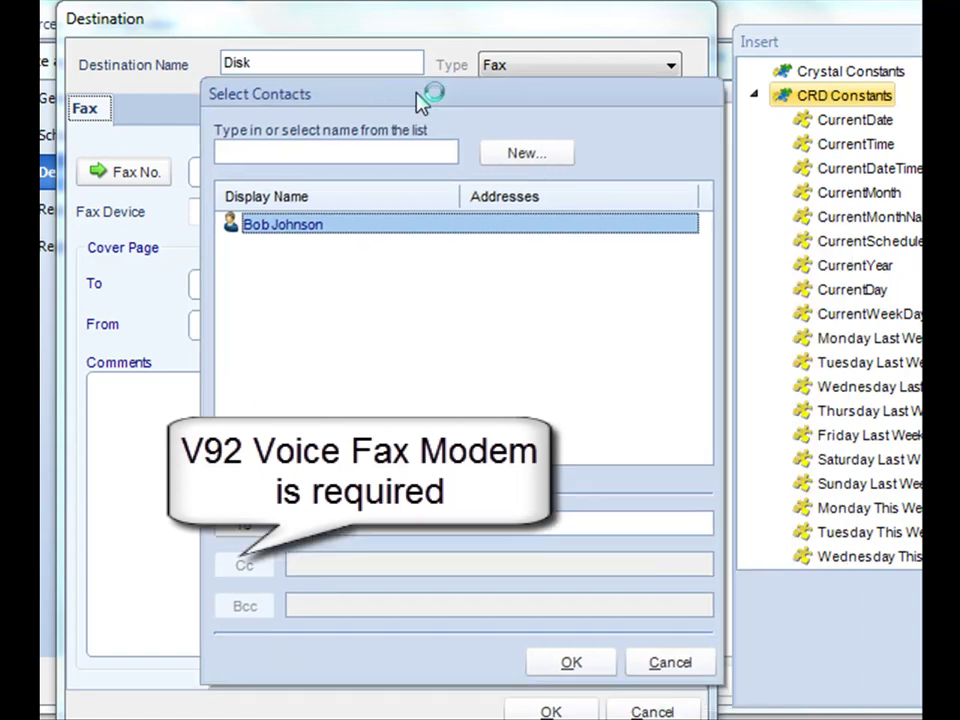
left_click(668, 662)
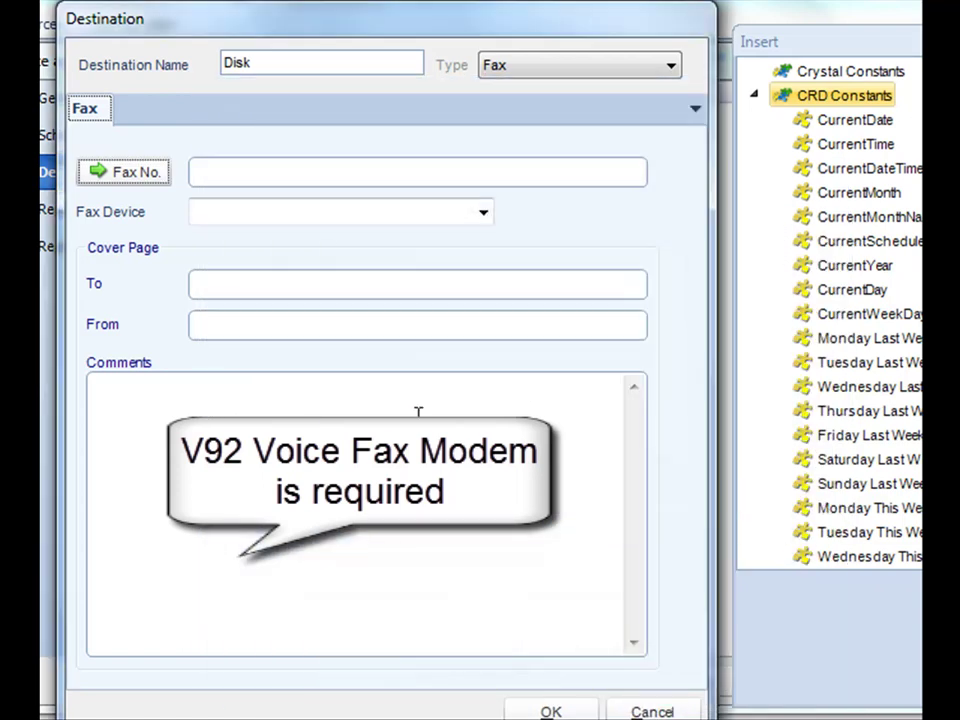
left_click(291, 178)
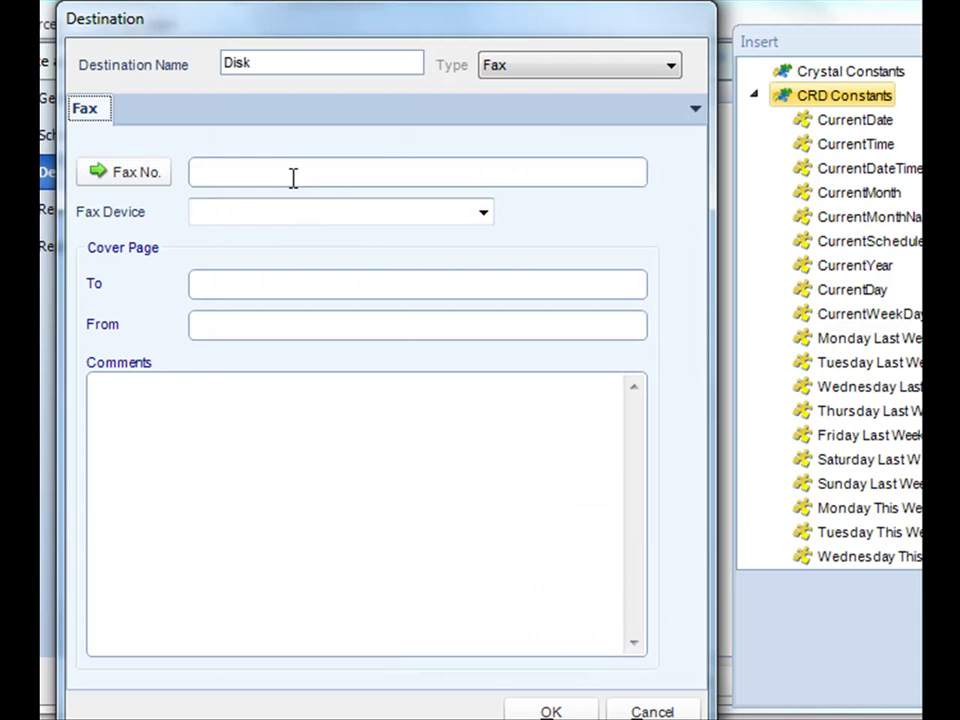
Step: Enter the recipient's fax number and send through Class1 Device on Port:3
type("843-555-8978")
left_click(484, 214)
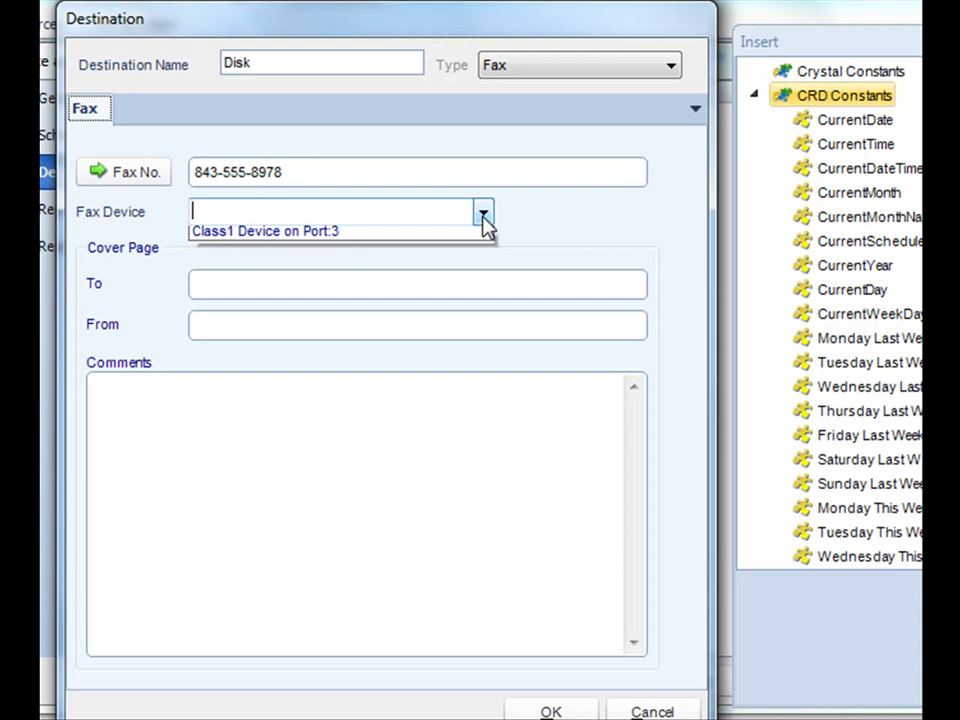
left_click(455, 238)
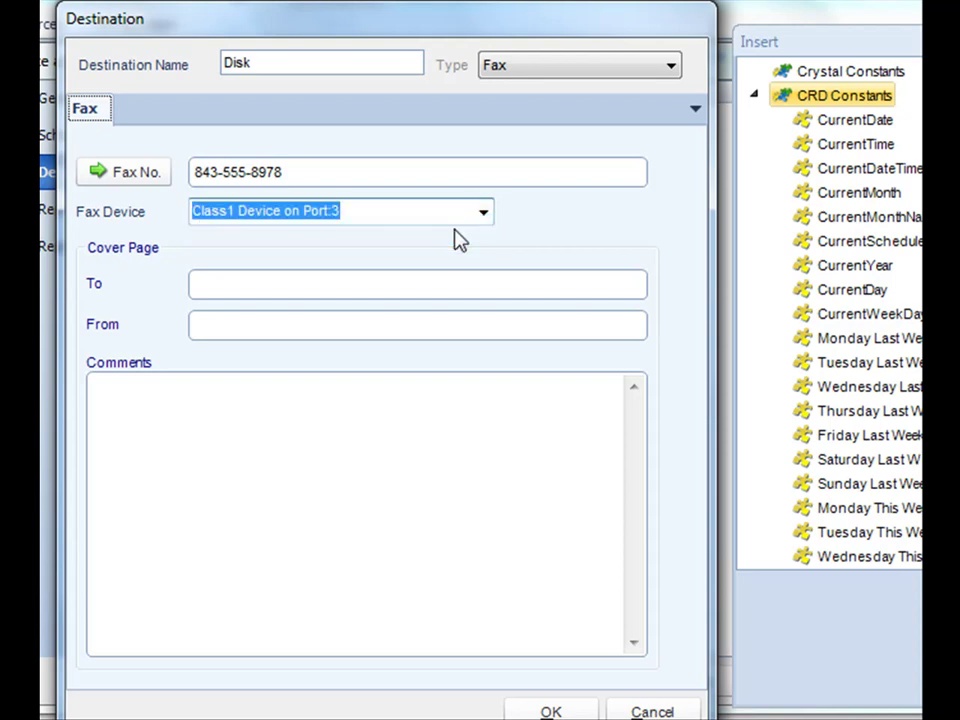
Step: Fill in the cover page recipient and sender, and stamp the comments with the CurrentDate constant
left_click(267, 285)
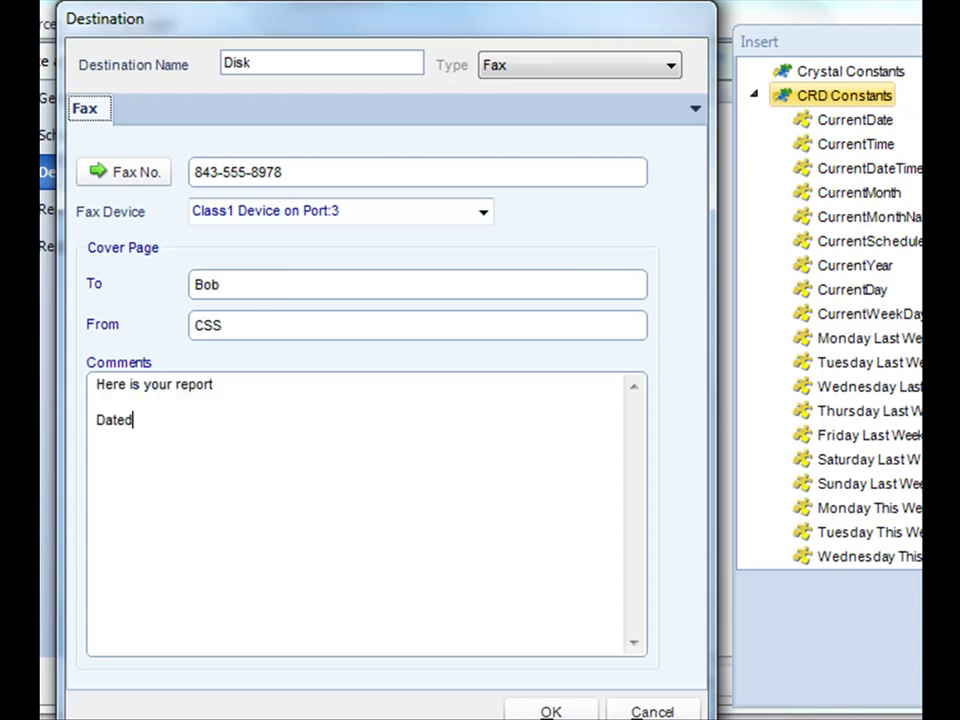
type(":")
left_click(855, 120)
left_click_drag(857, 124, 222, 421)
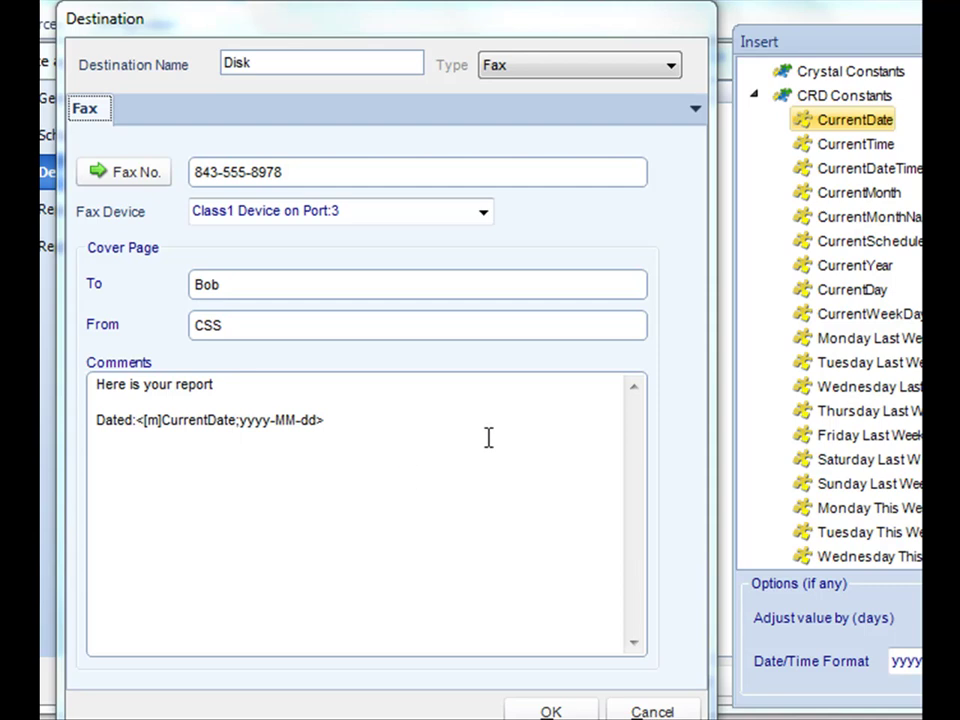
left_click(521, 72)
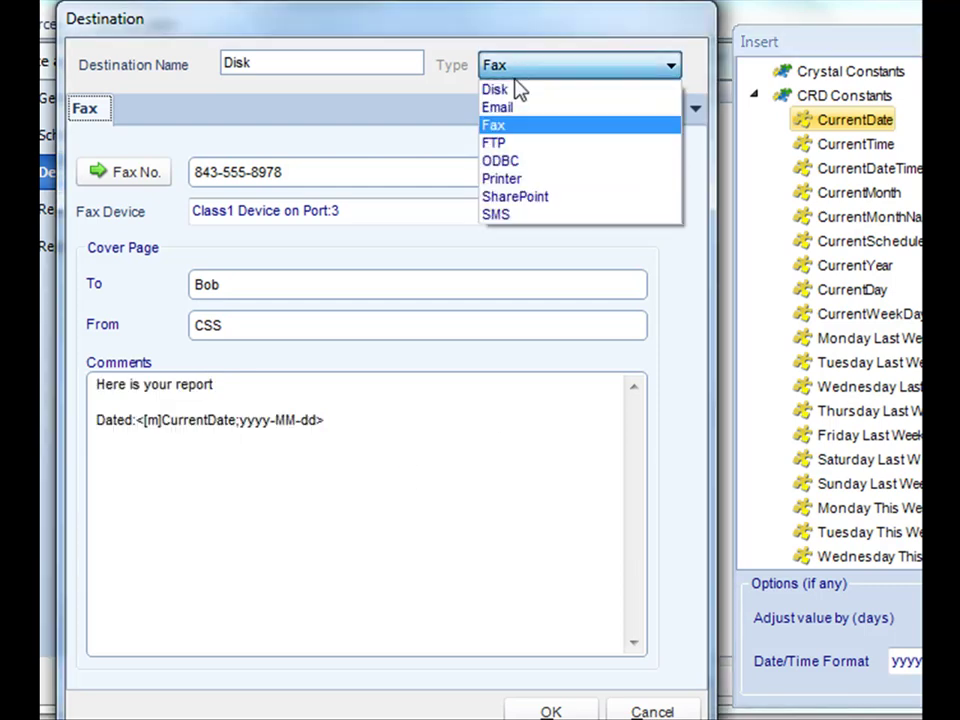
Step: Switch the destination to FTP, leaving the server blank and the connection type as plain FTP
left_click(495, 143)
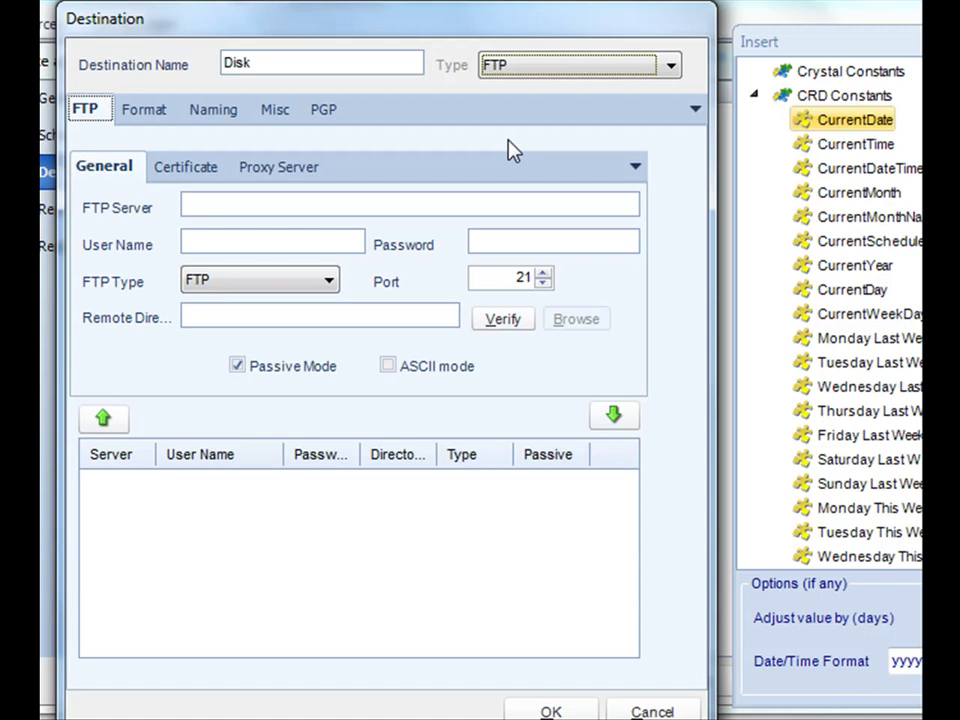
left_click(258, 212)
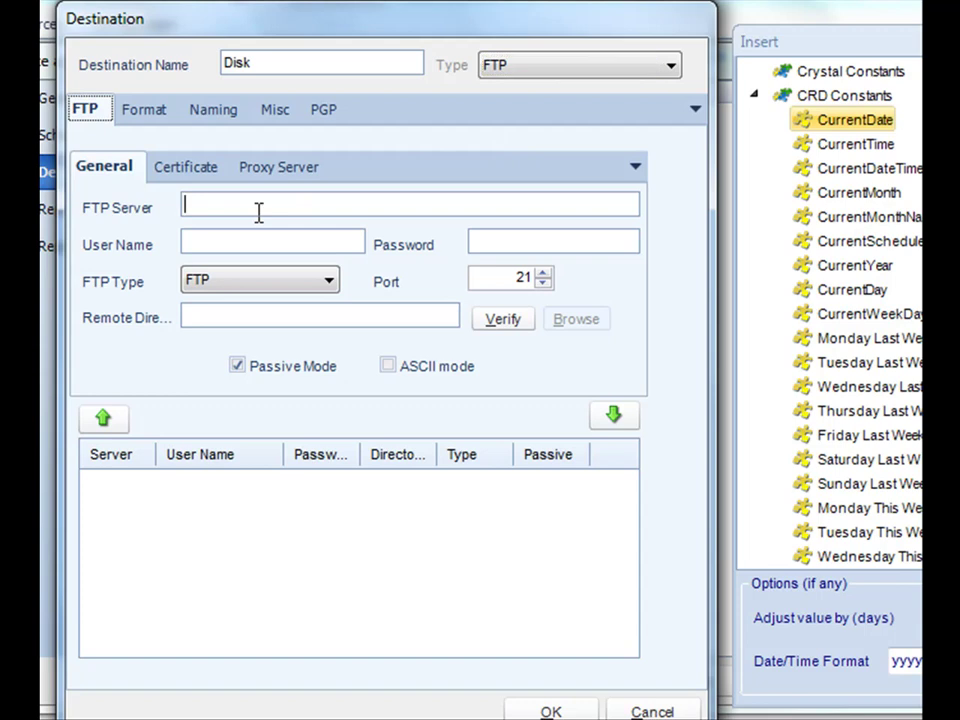
left_click(255, 241)
left_click(257, 270)
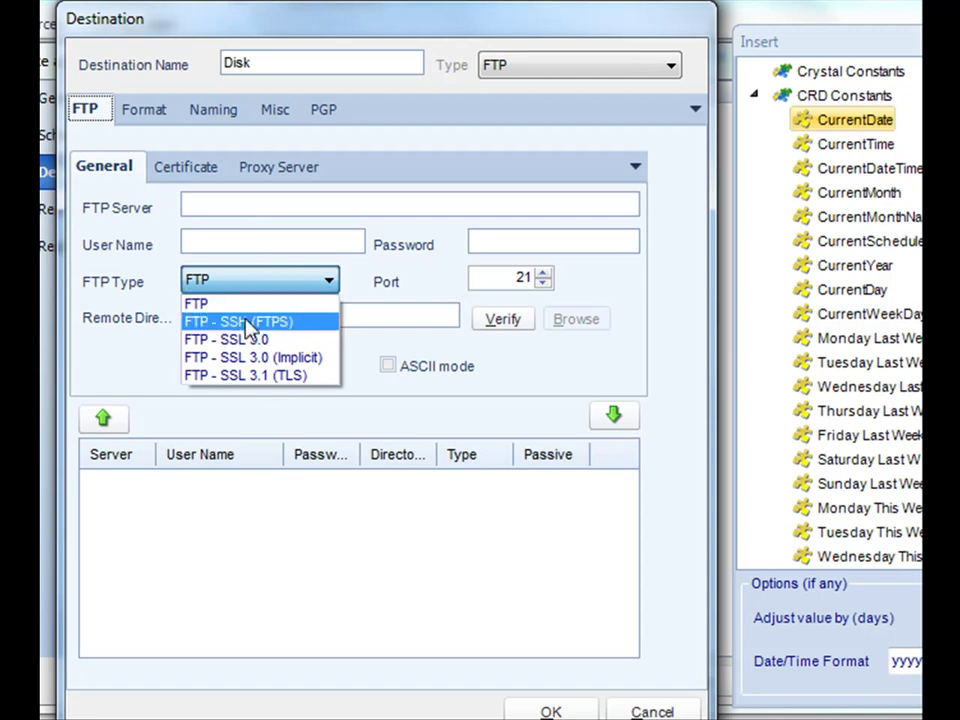
left_click(375, 422)
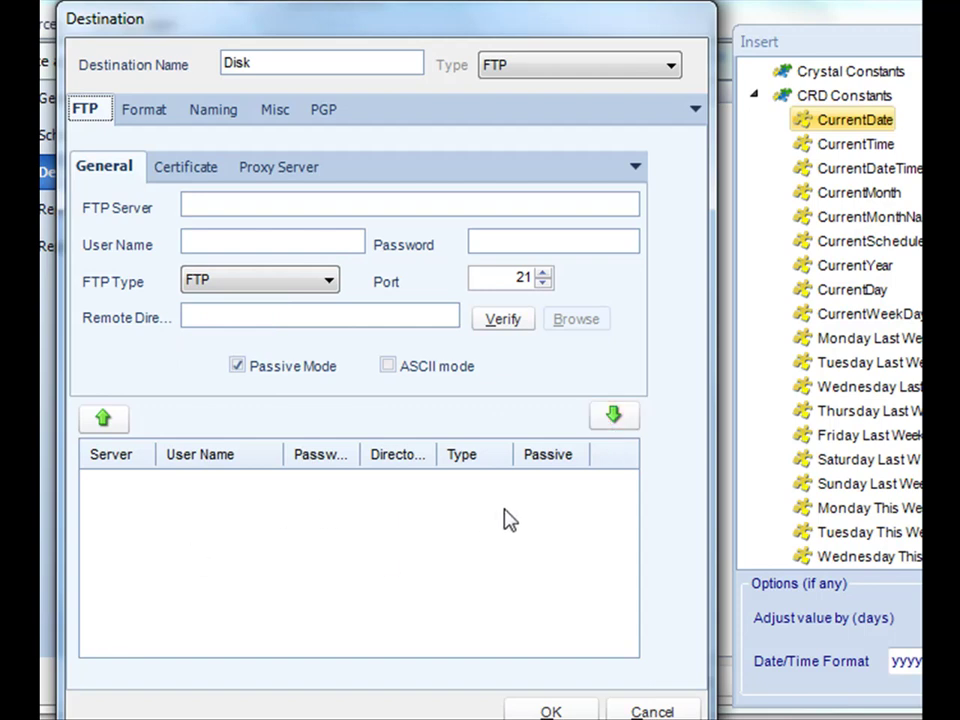
Step: Review the FTP Certificate and Proxy Server settings
left_click(178, 168)
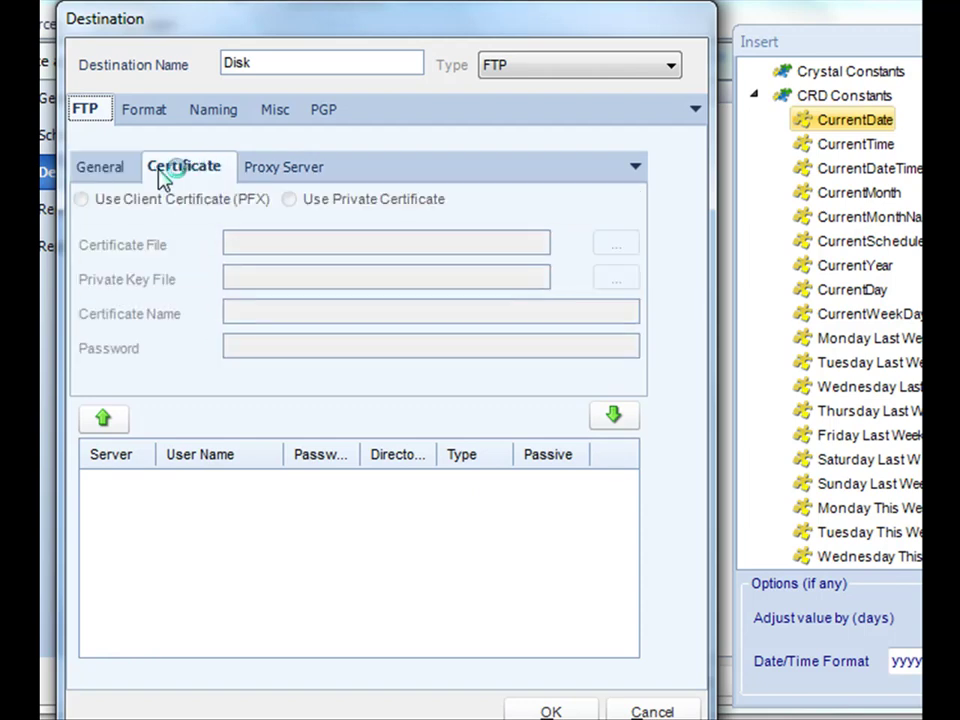
left_click(285, 165)
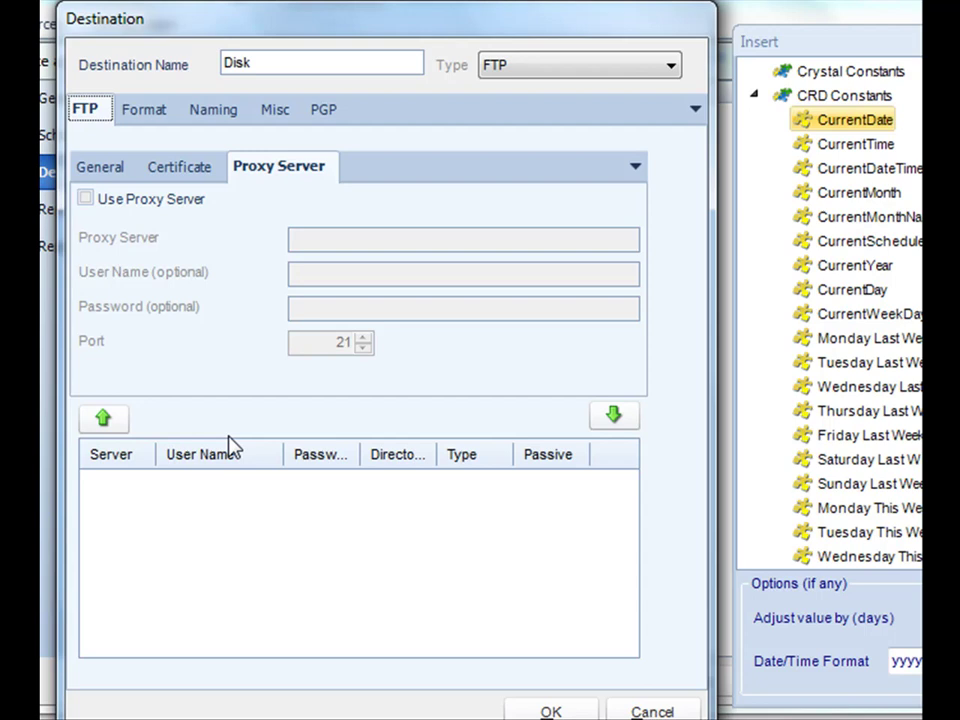
left_click(558, 64)
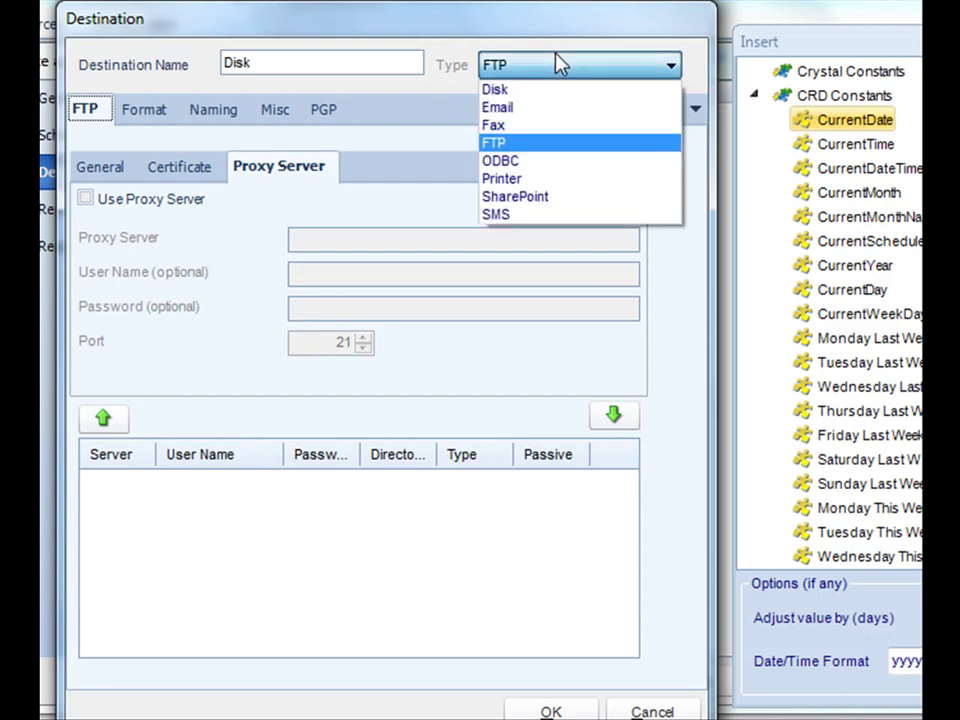
Step: Set the destination to ODBC, connect to CRD Samples, and name the table 'New Report'
left_click(548, 161)
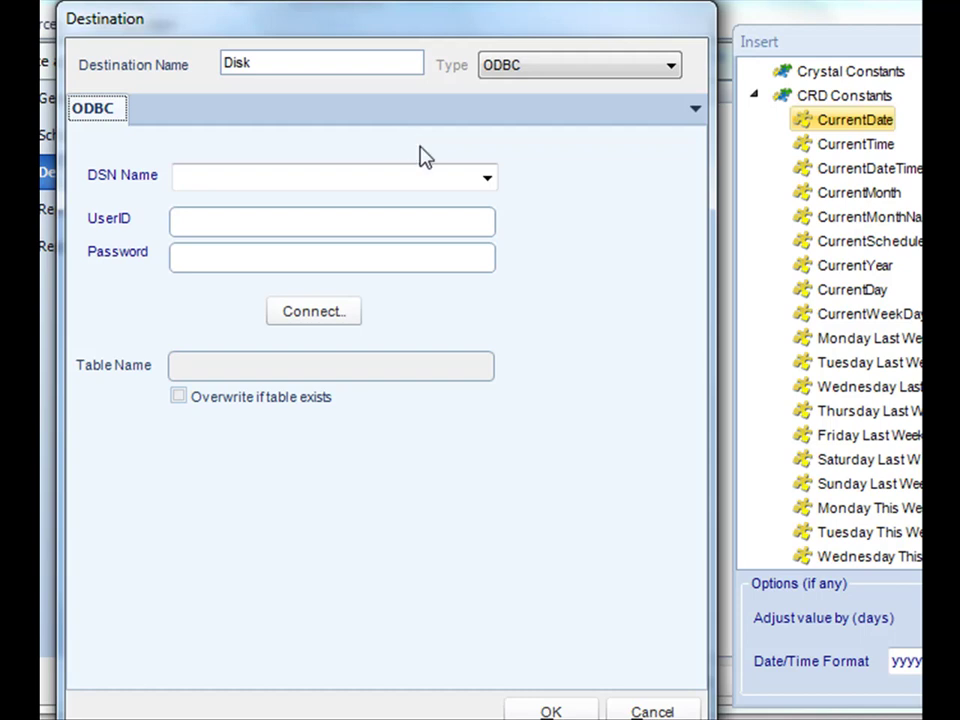
left_click(488, 180)
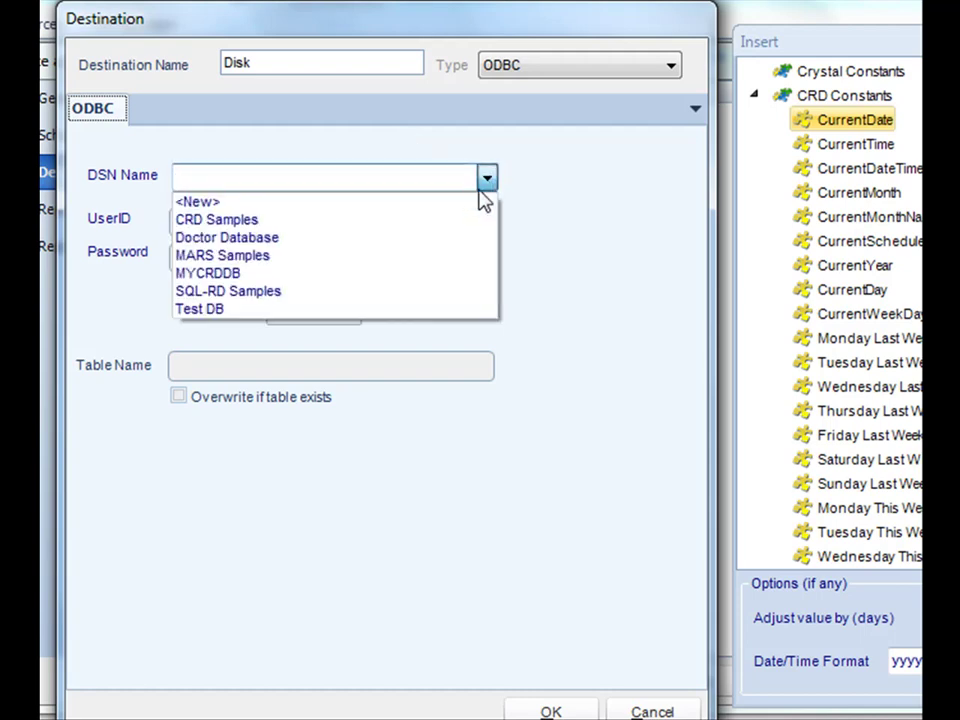
left_click(416, 222)
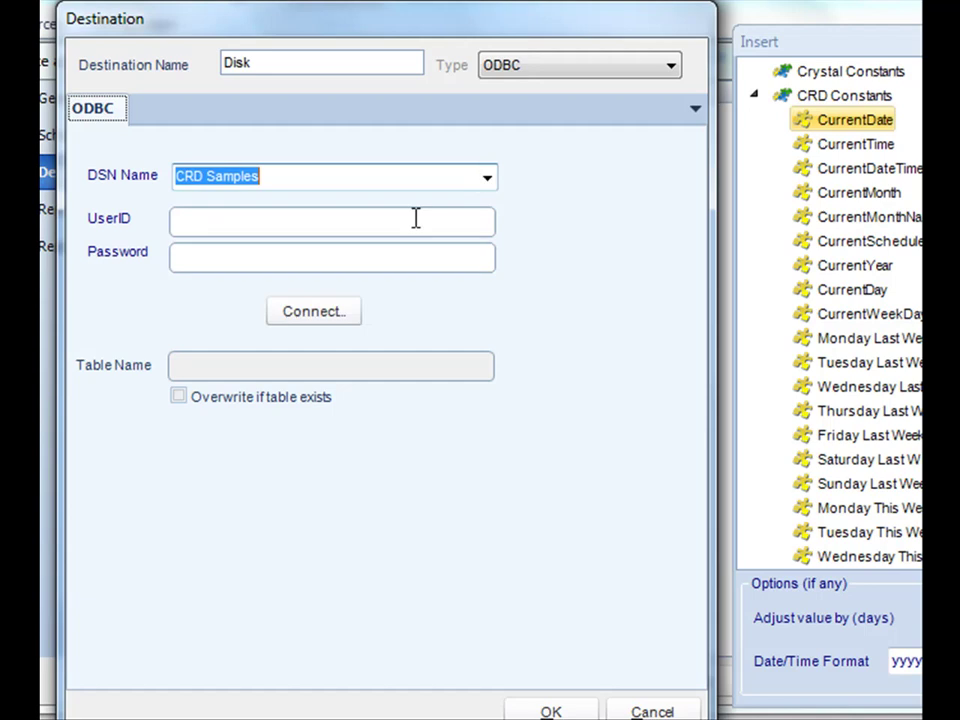
left_click(344, 311)
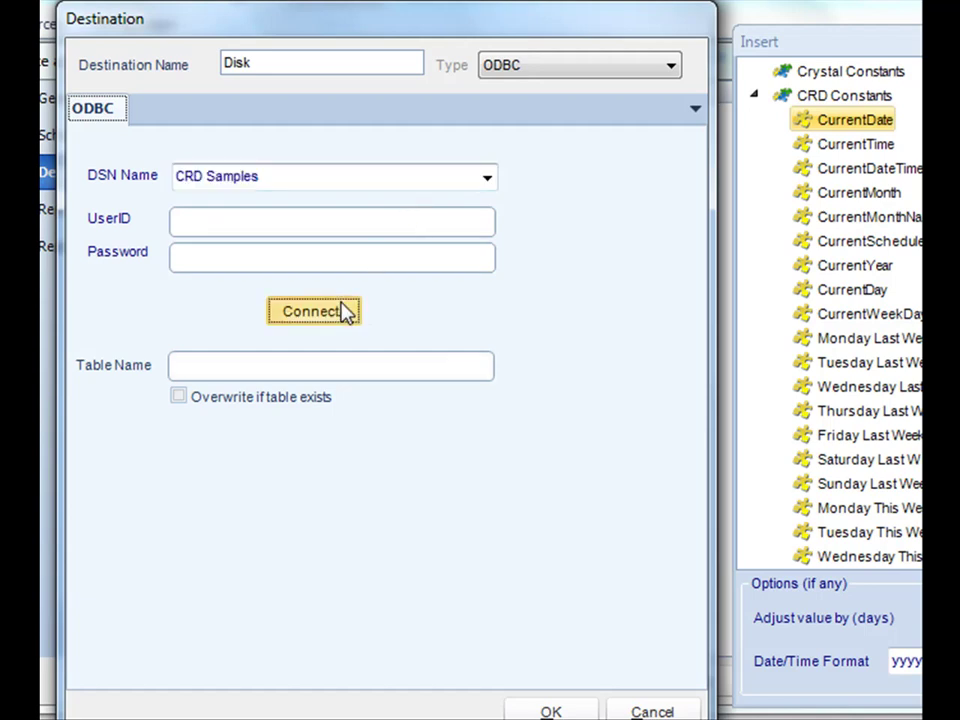
left_click(272, 369)
type("New Report")
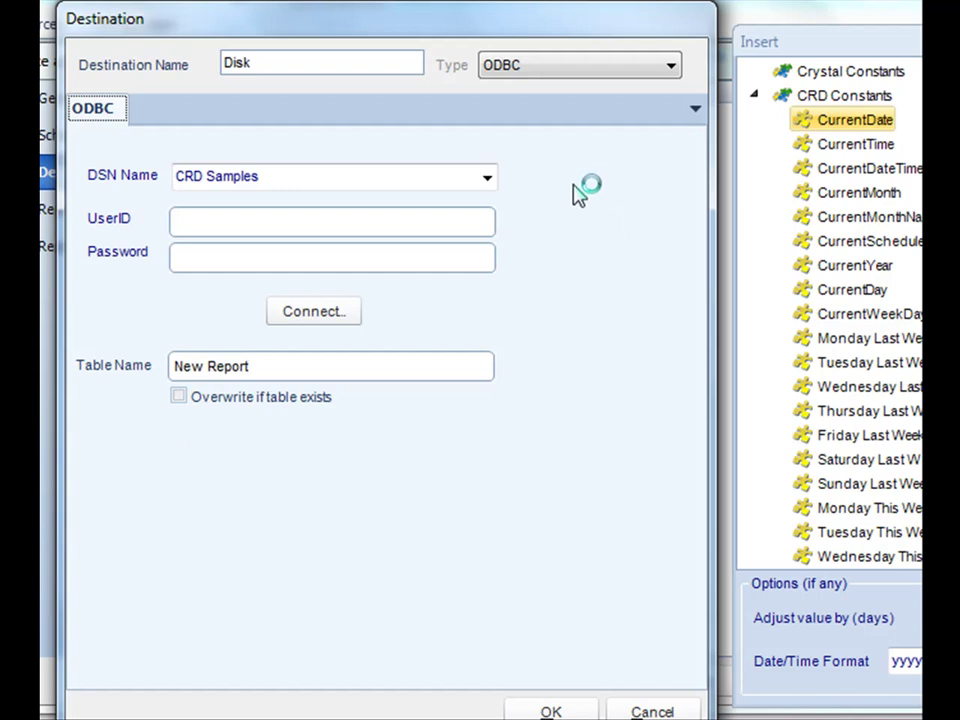
Step: Switch to Printer and add the Lexmark X560n with 1 copy using the Crystal Engine method
left_click(551, 68)
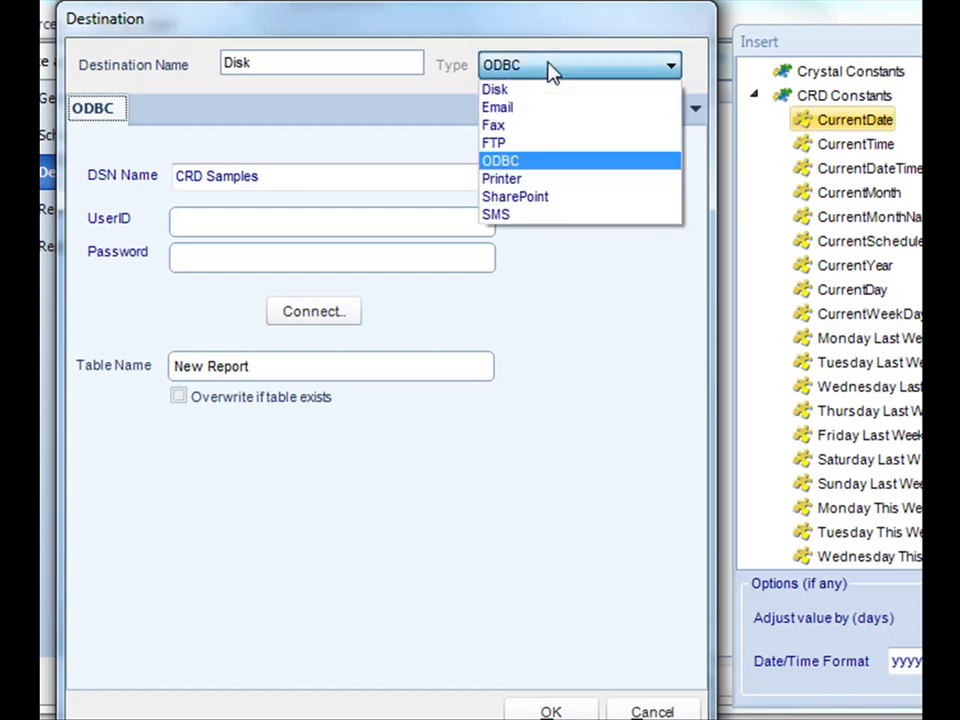
left_click(545, 180)
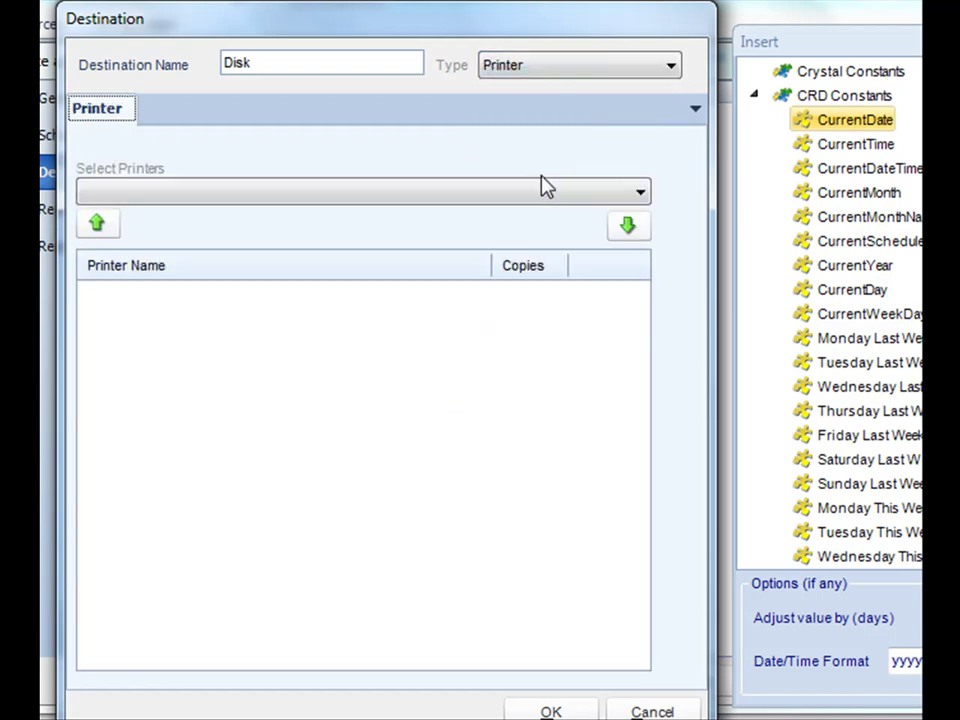
left_click(448, 194)
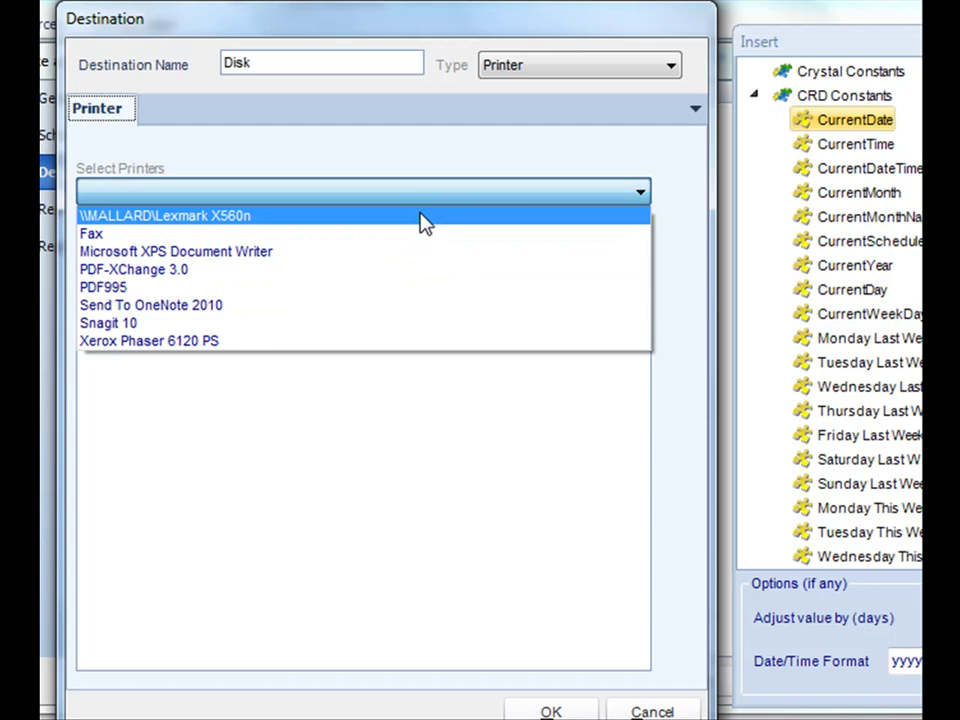
left_click(424, 217)
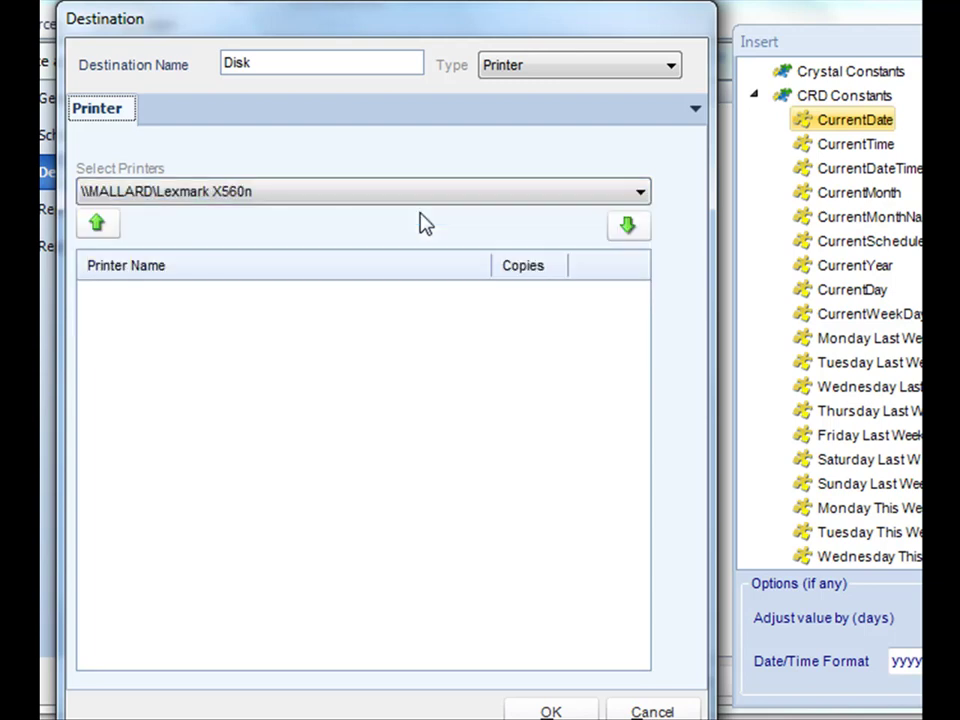
left_click(628, 225)
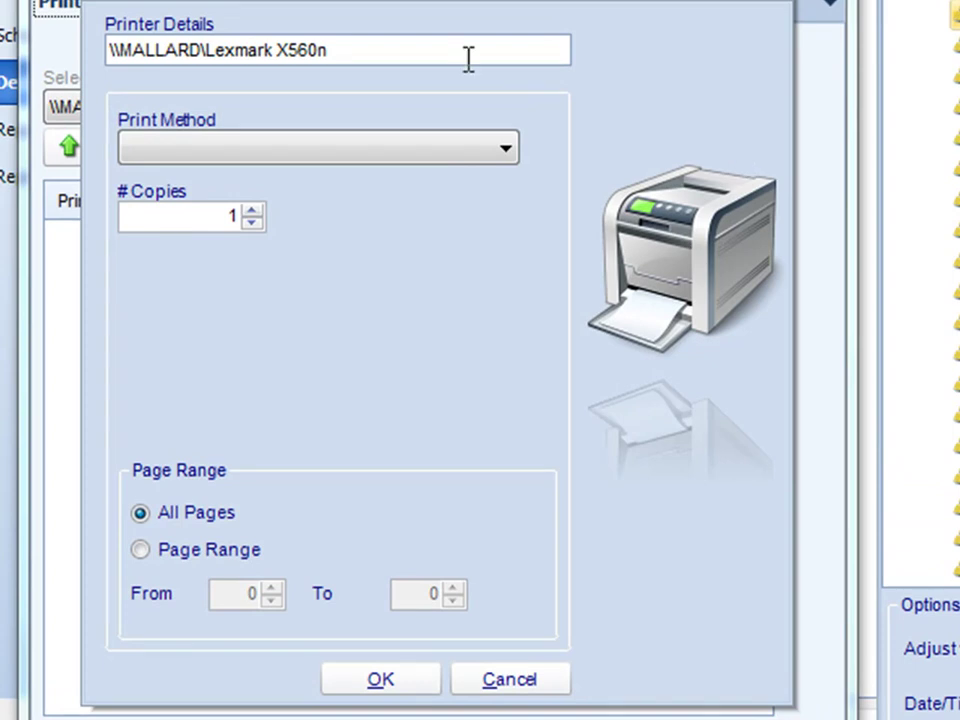
left_click(336, 143)
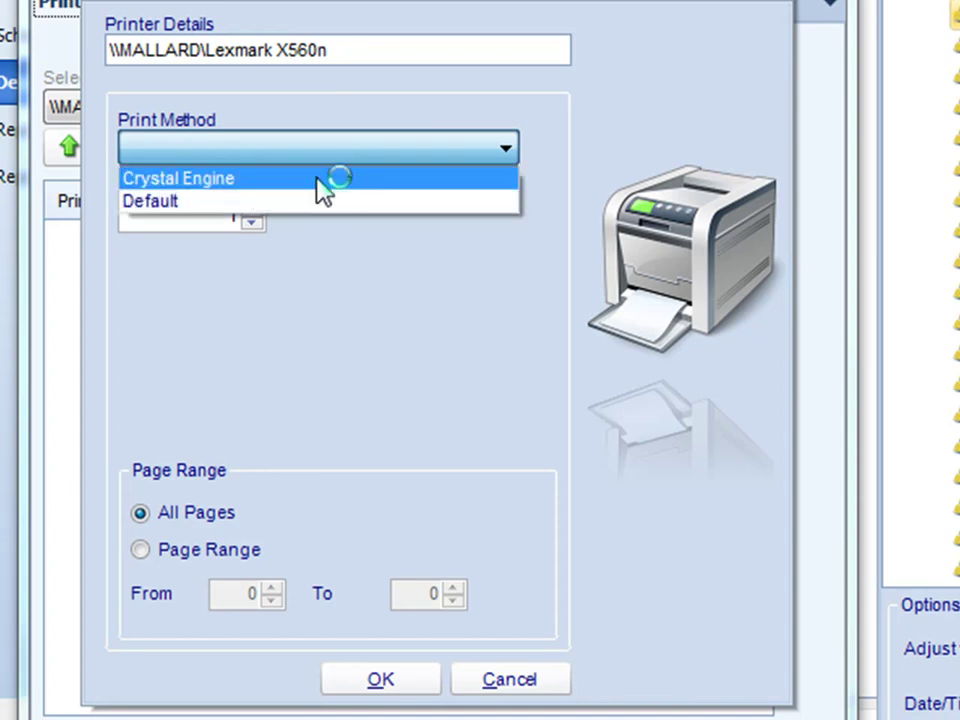
left_click(322, 180)
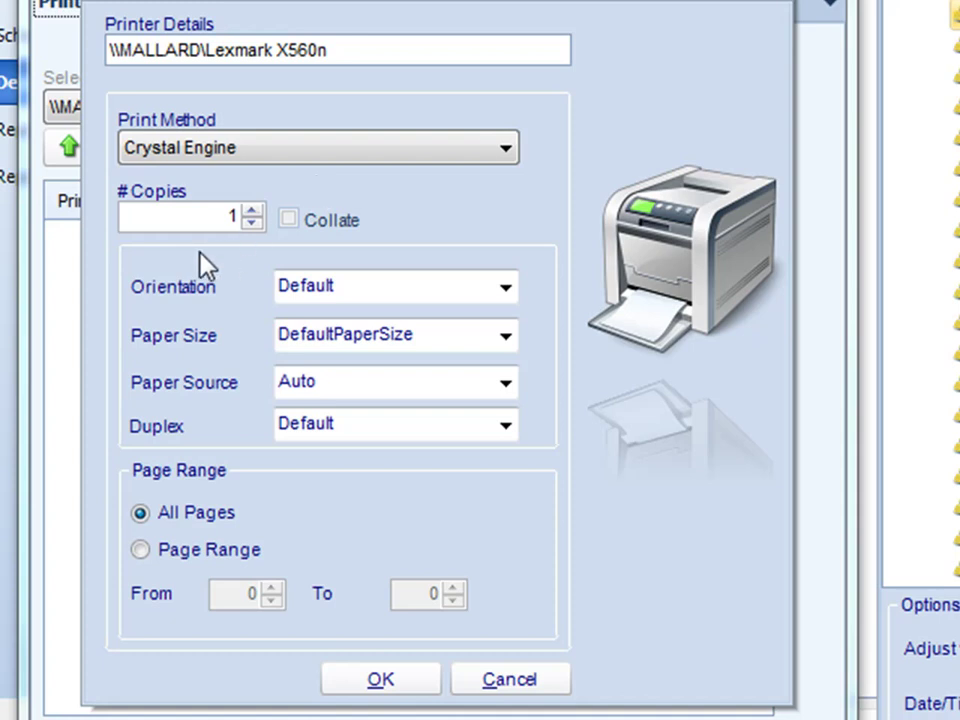
double_click(186, 218)
left_click(378, 682)
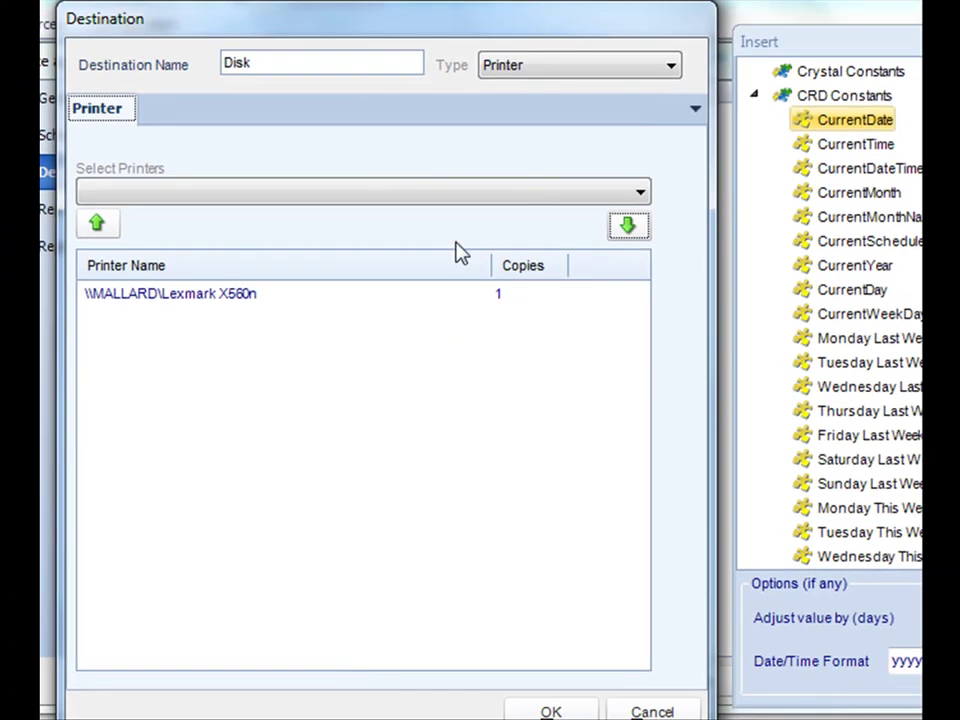
Step: Add PDF995 as a second printer with 1 copy using the Crystal Engine print method
left_click(431, 200)
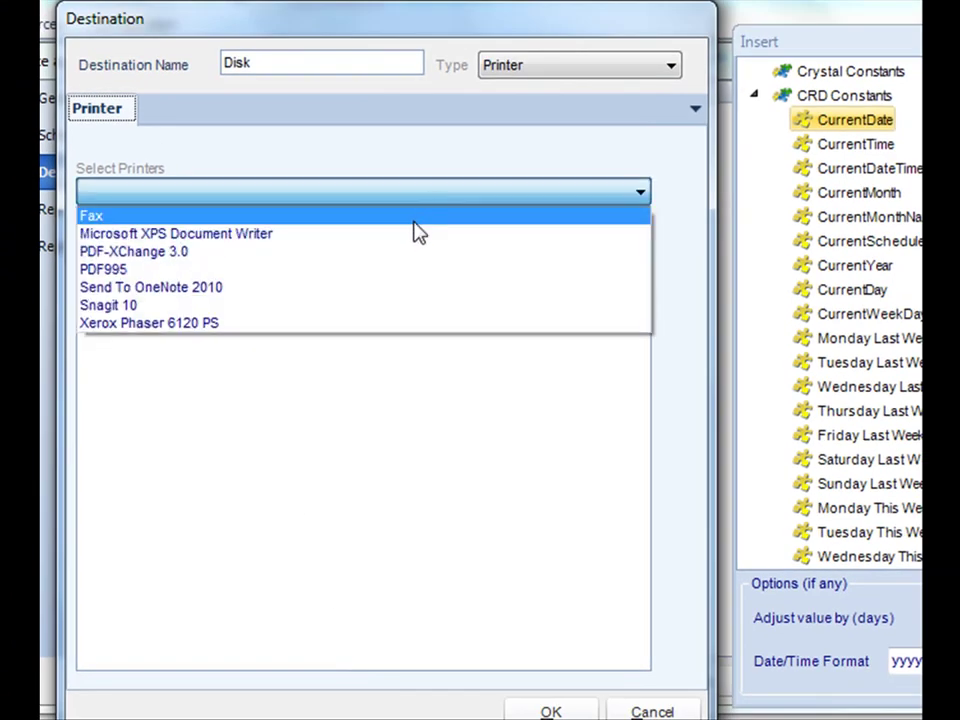
left_click(408, 280)
left_click(628, 236)
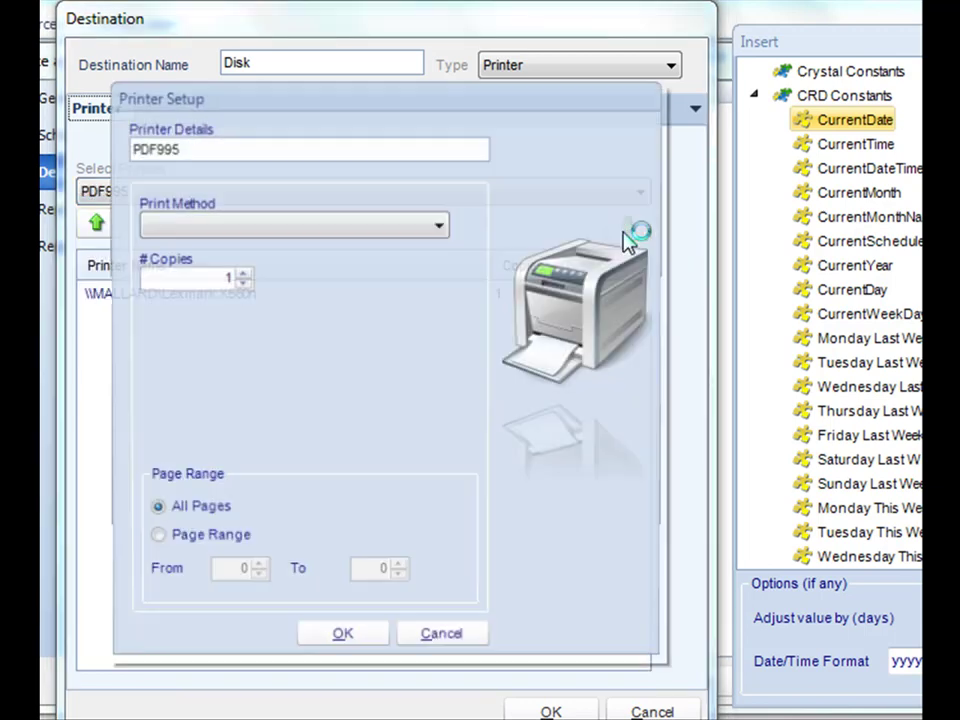
left_click(296, 226)
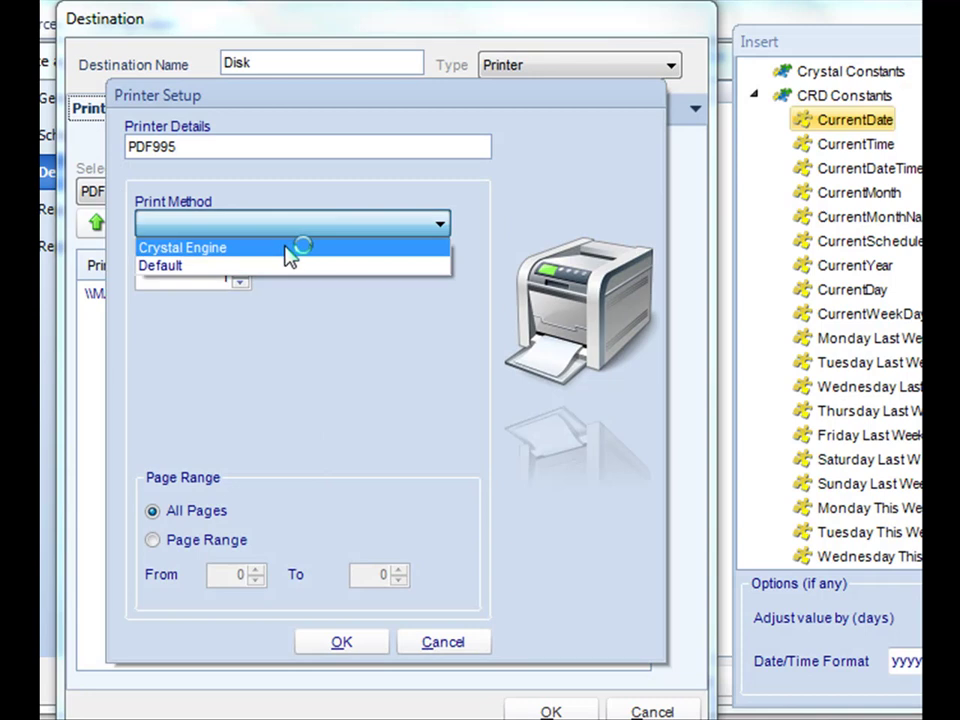
left_click(290, 250)
left_click(340, 643)
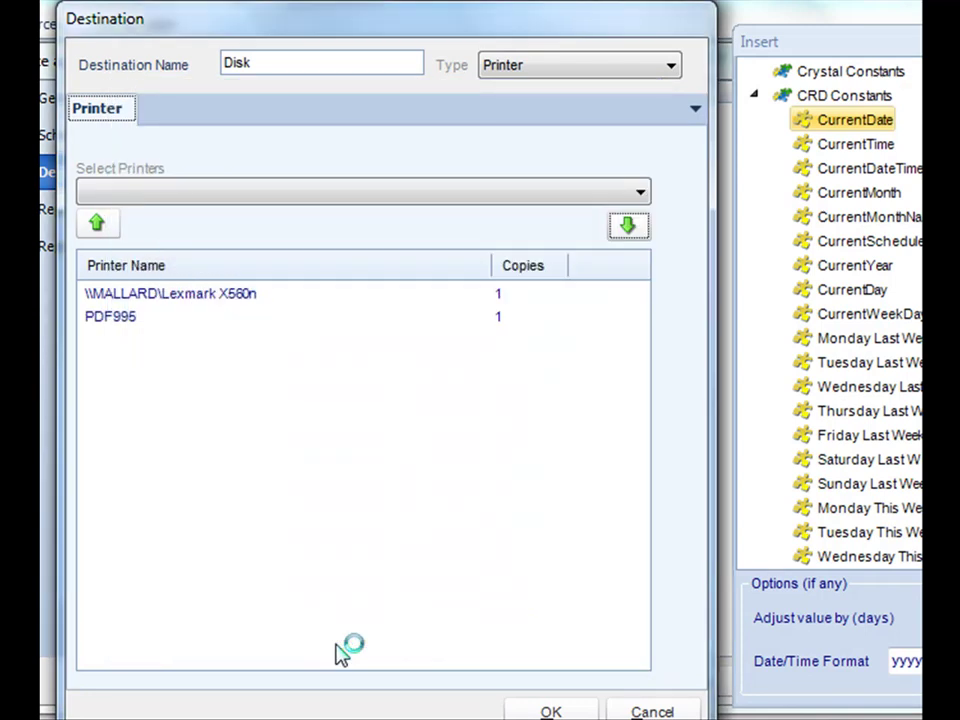
left_click(491, 68)
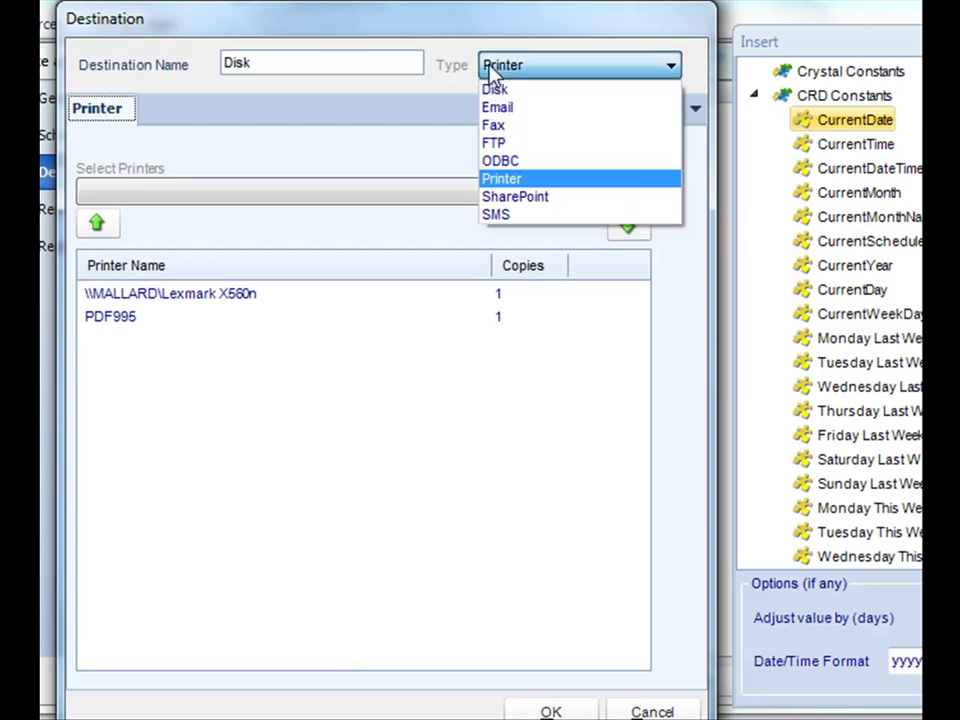
Step: Choose SharePoint as the destination type
left_click(512, 200)
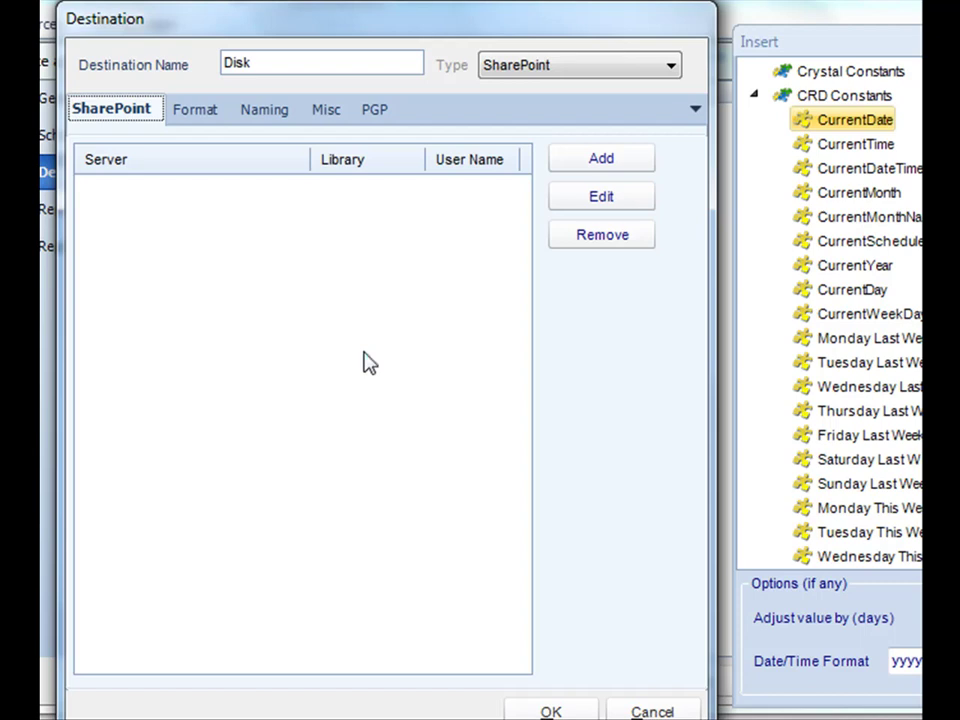
left_click(601, 163)
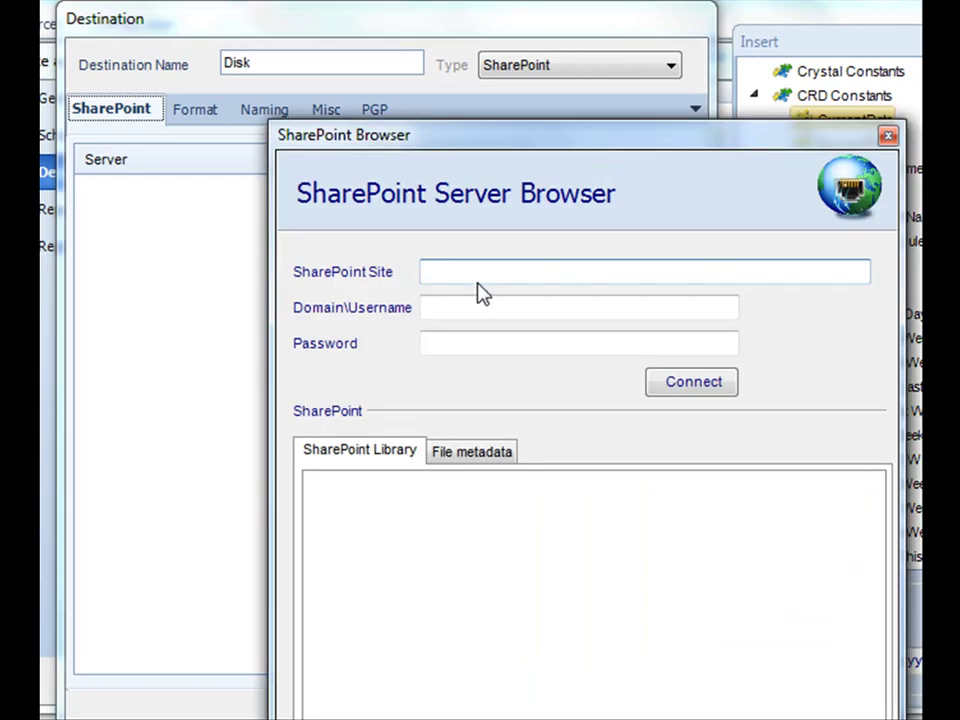
type("http://demoserver2k3/")
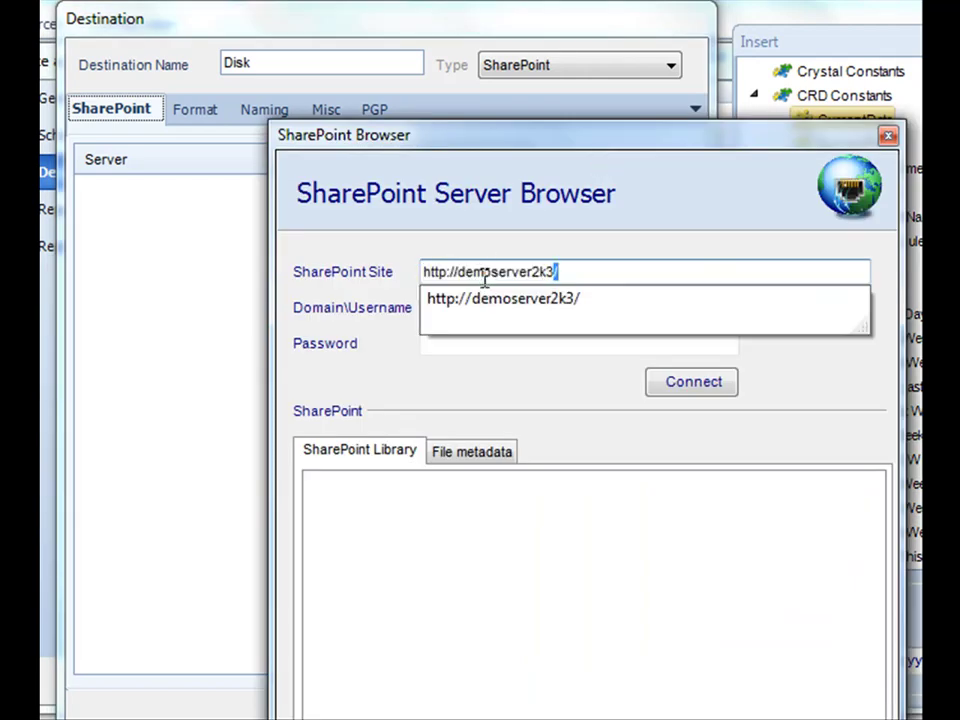
left_click(497, 299)
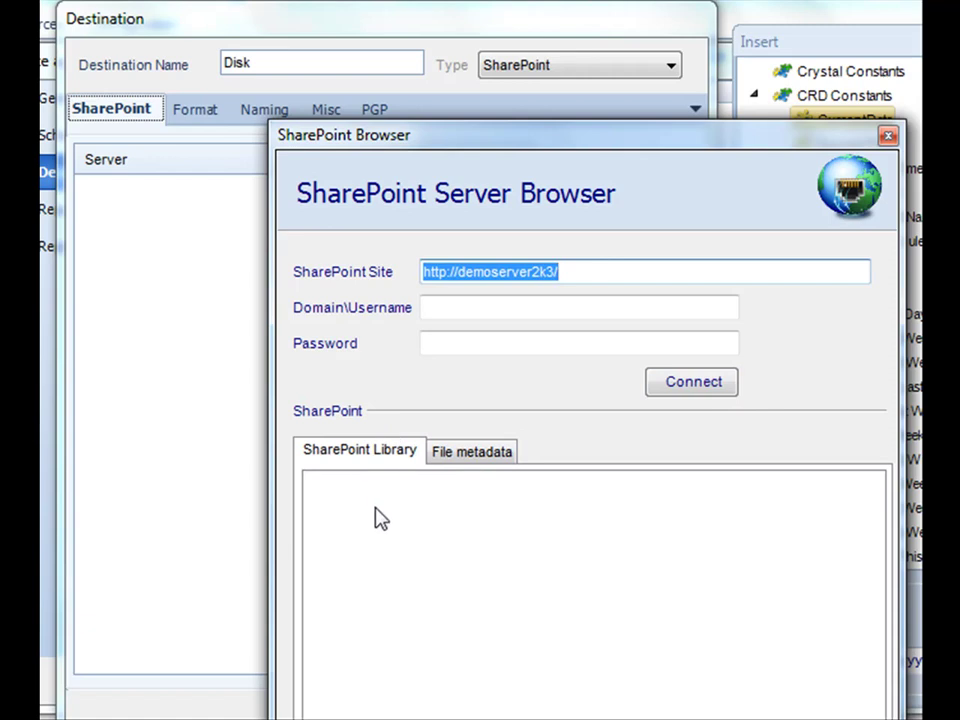
left_click(459, 451)
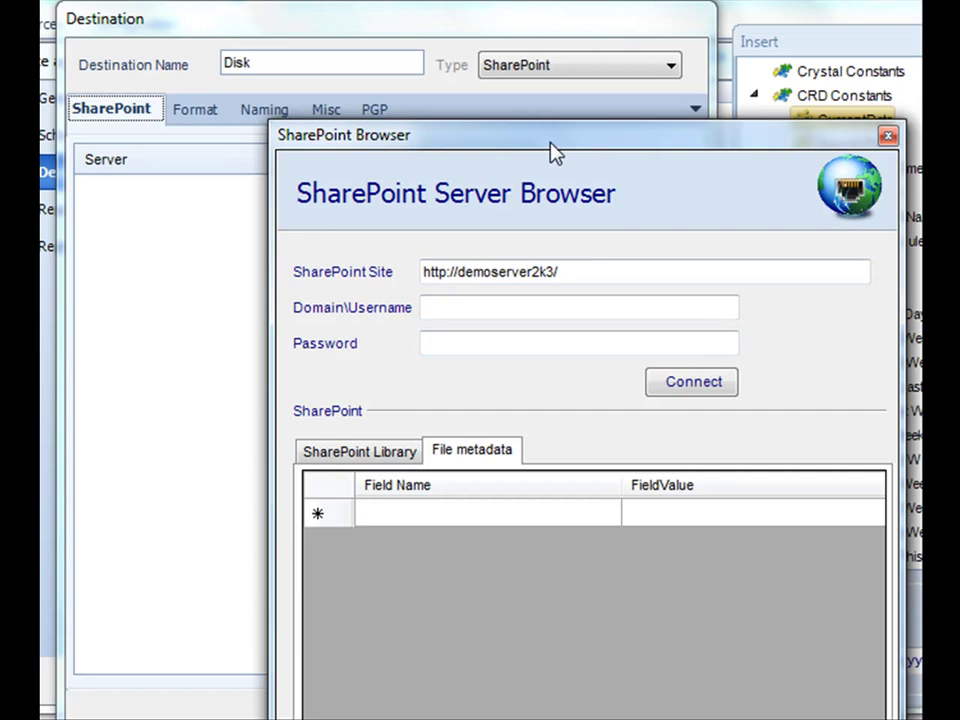
left_click_drag(543, 138, 450, 45)
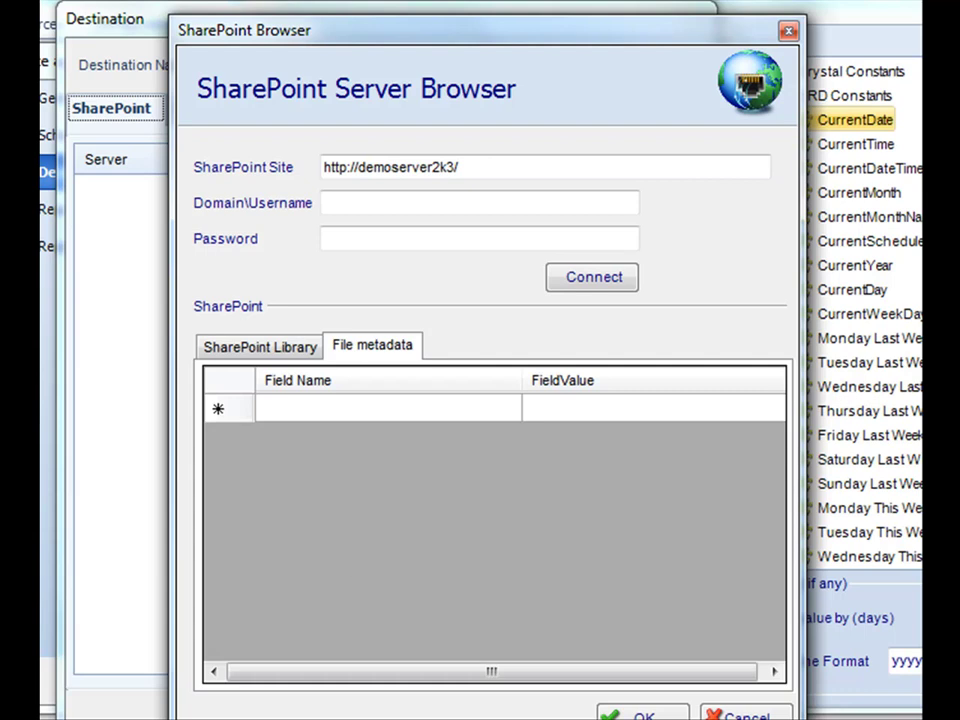
left_click(788, 31)
Step: Change the destination type to SMS
left_click(591, 67)
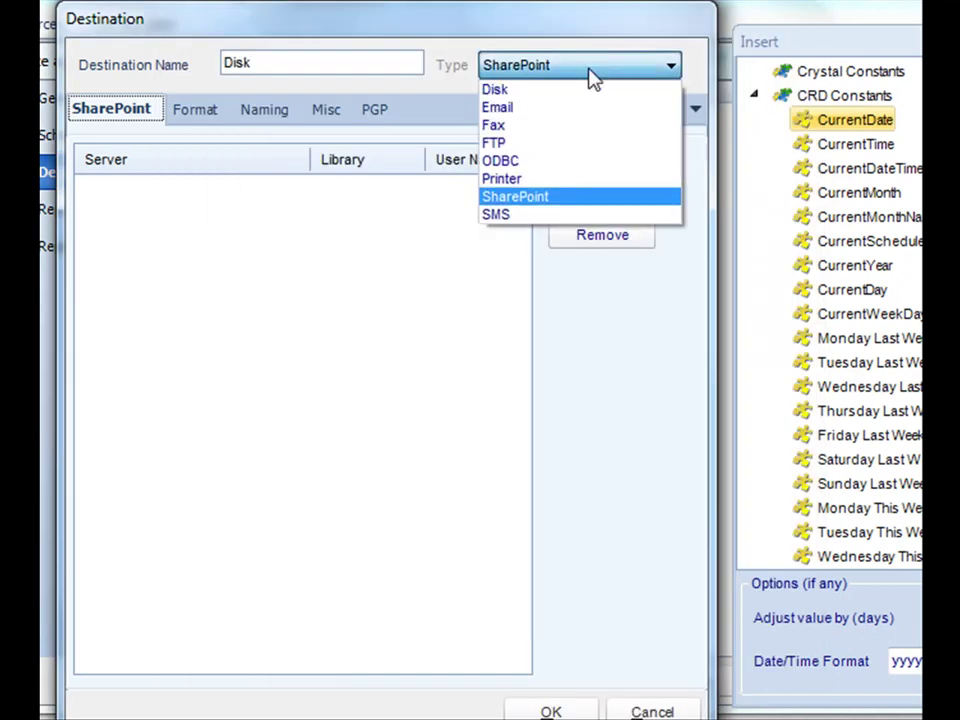
left_click(570, 222)
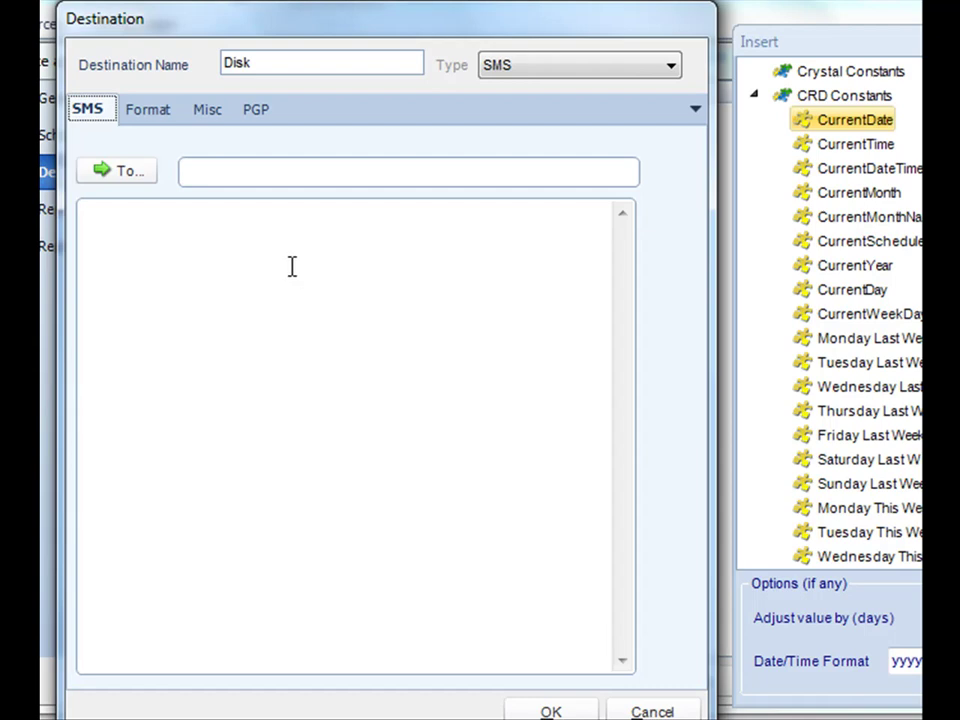
left_click(120, 171)
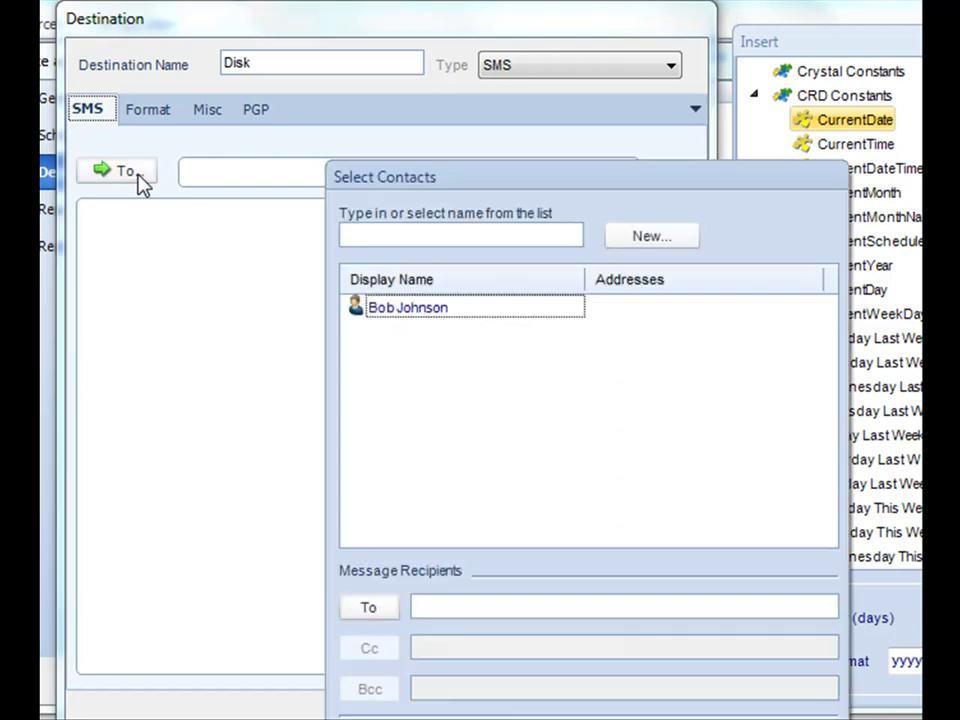
left_click(405, 312)
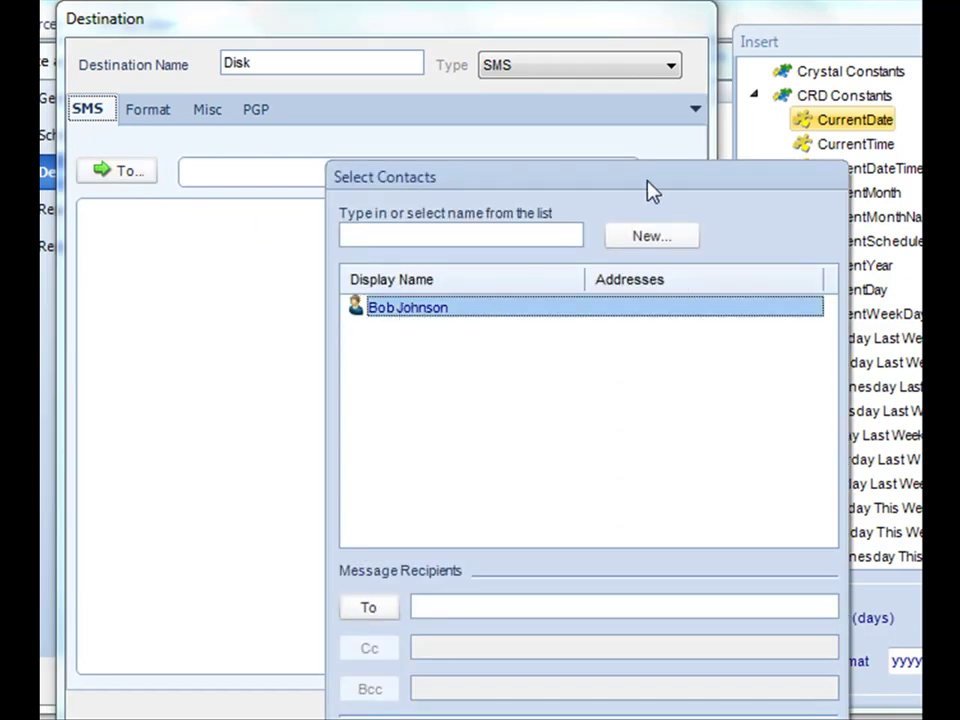
left_click_drag(647, 185, 529, 48)
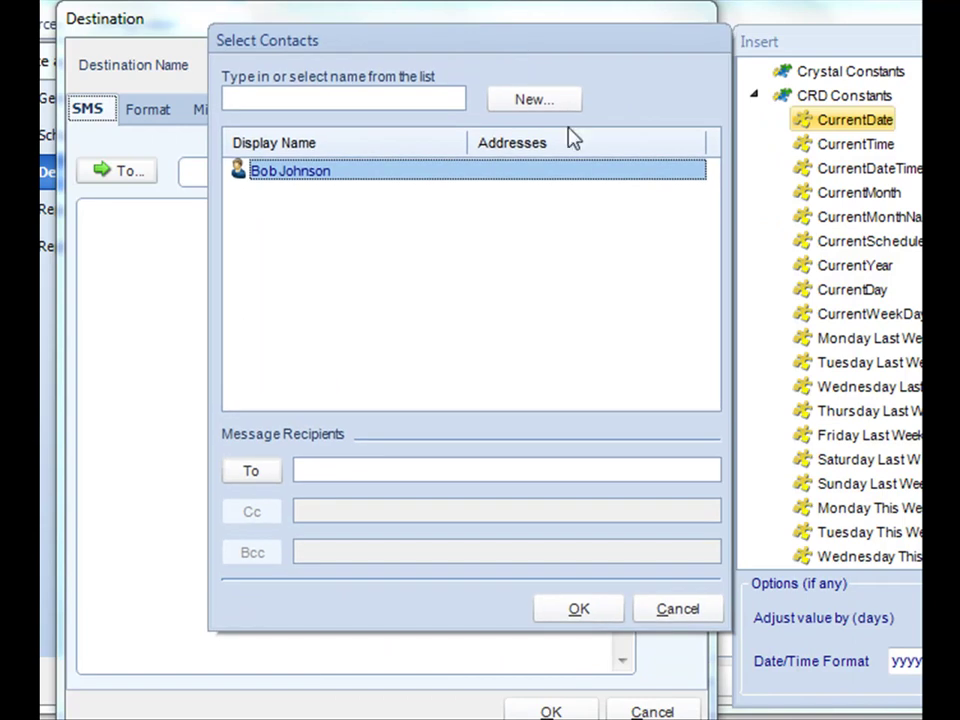
left_click(690, 614)
left_click(330, 169)
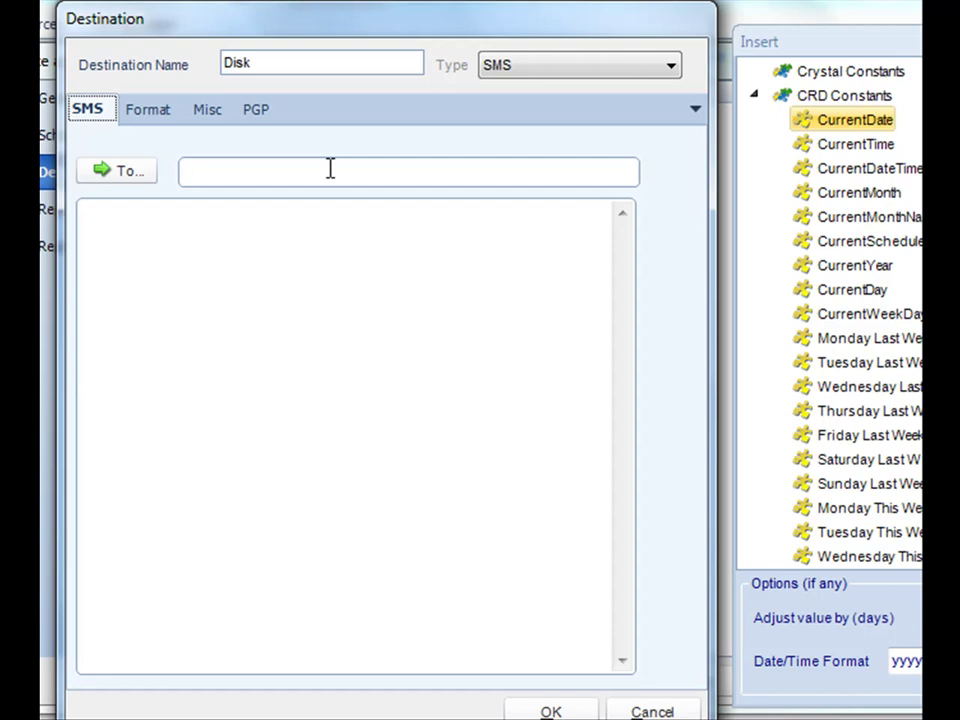
Step: Enter the recipient's cellphone number and the message 'Here is your report!'; saving fails as an invalid number
type("876-555-8978")
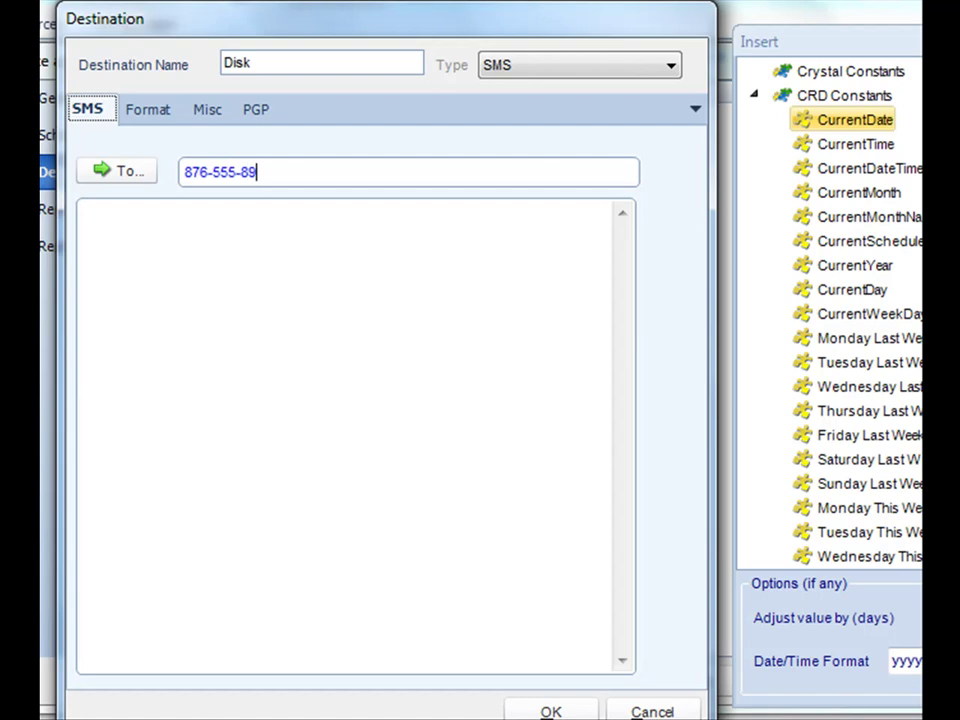
left_click(227, 211)
type("Here is your")
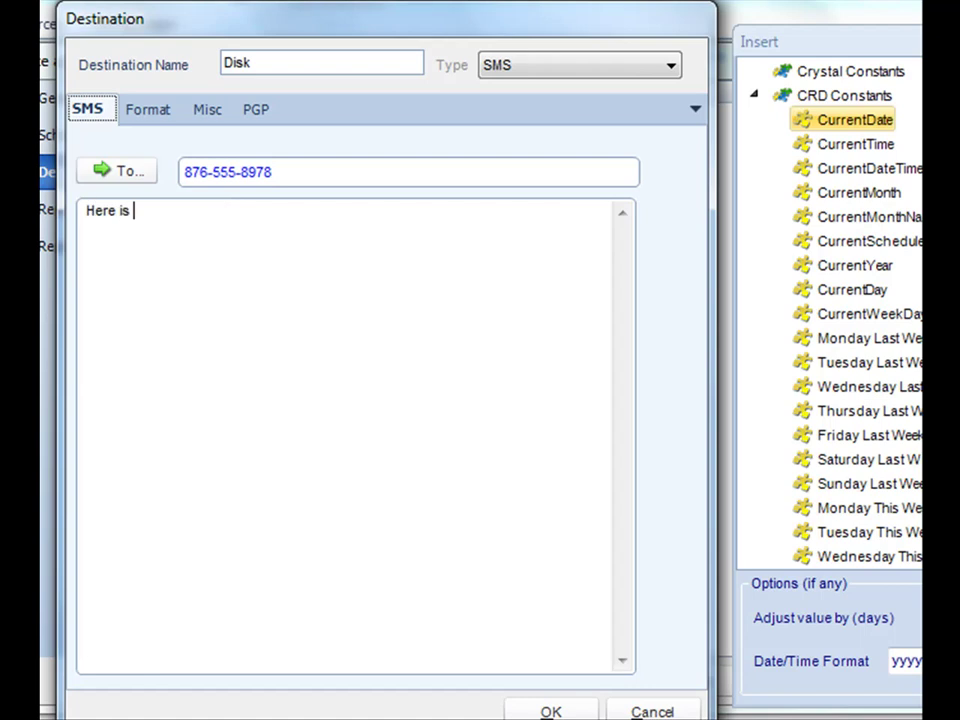
type(" report!")
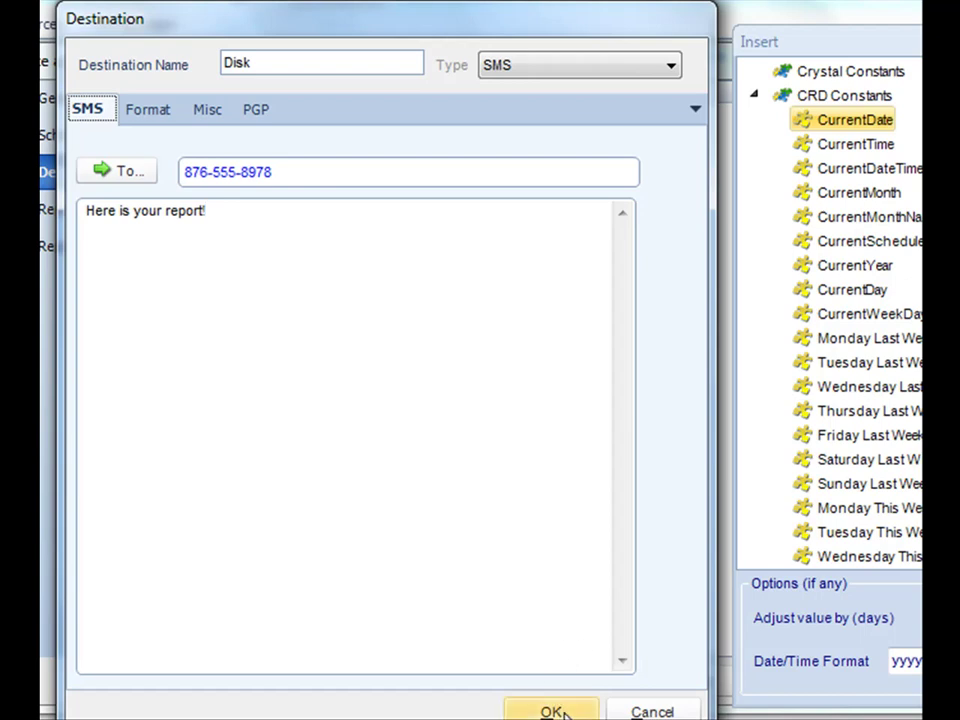
left_click(560, 709)
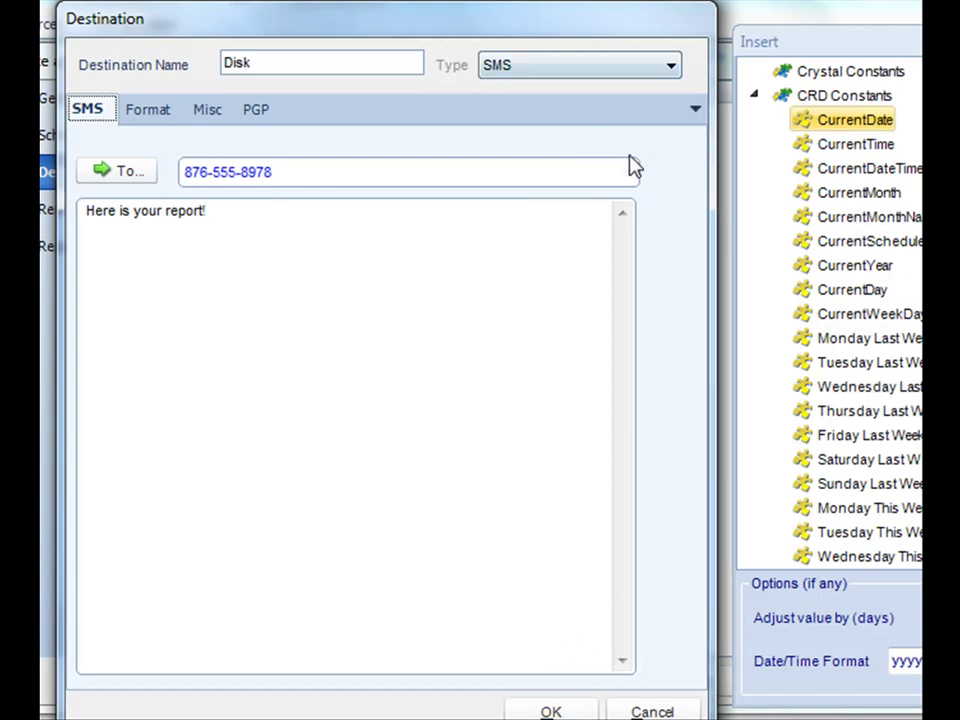
mouse_move(653, 180)
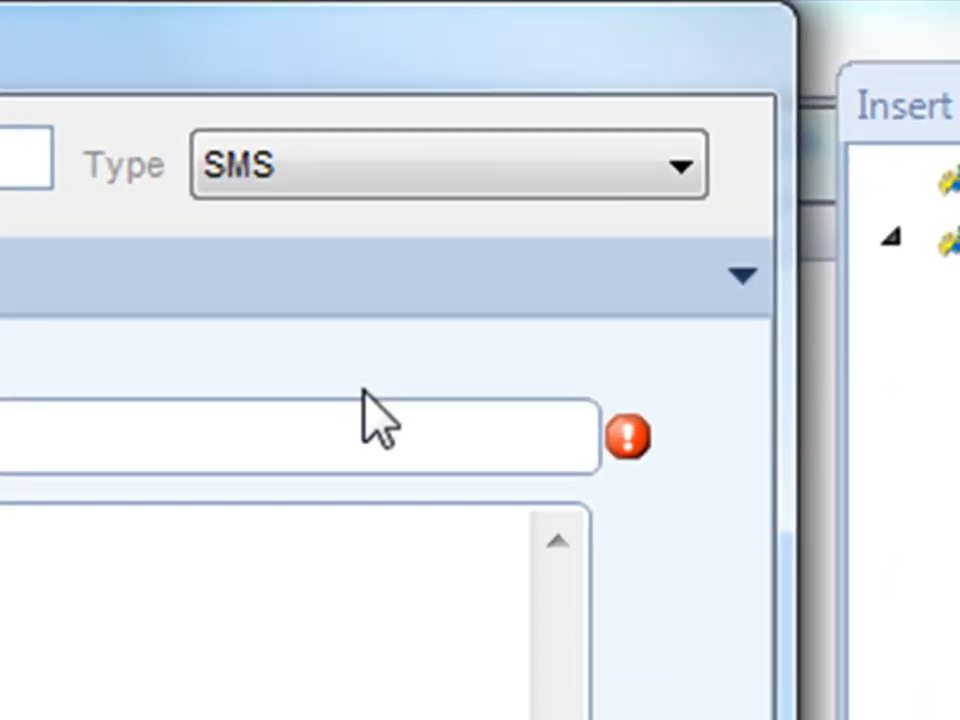
Step: Bring up the destination Type list before leaving the Destination dialog
left_click(318, 212)
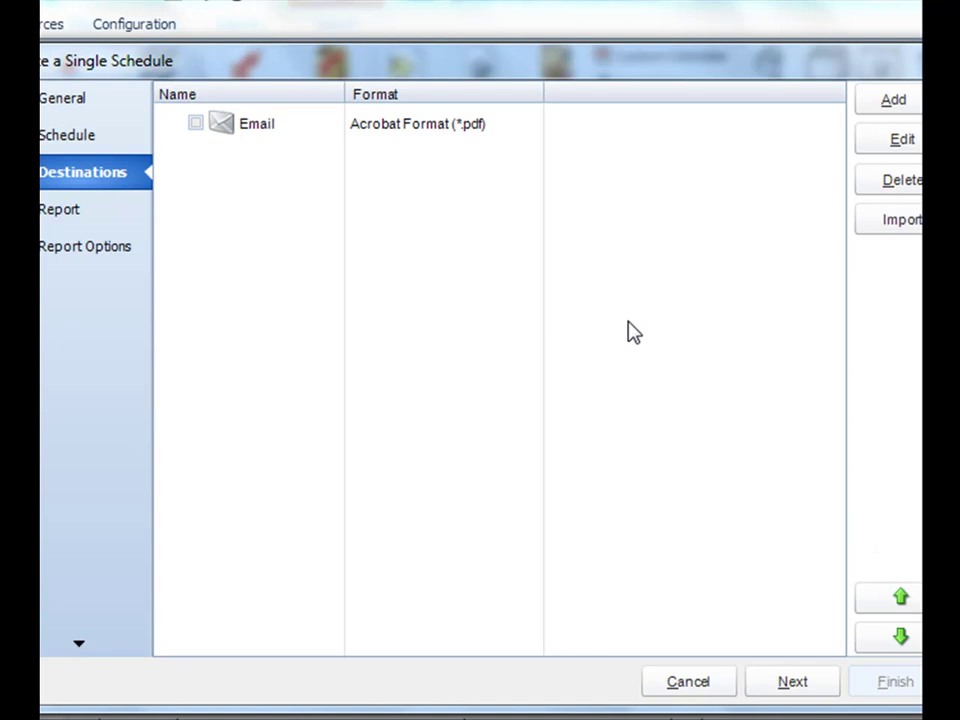
left_click(895, 222)
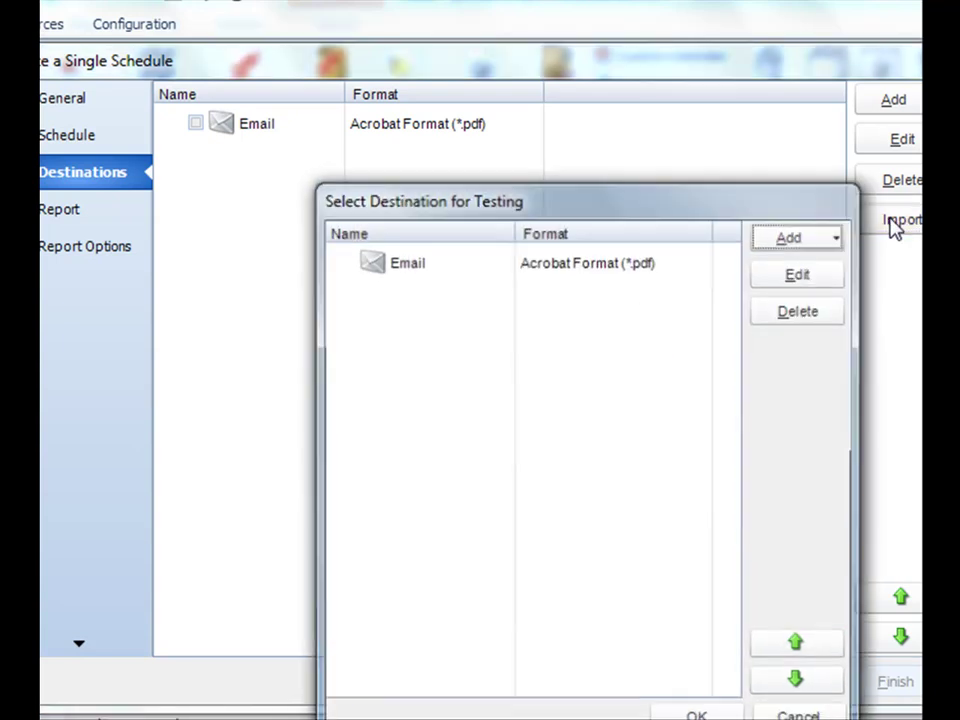
left_click_drag(668, 200, 642, 96)
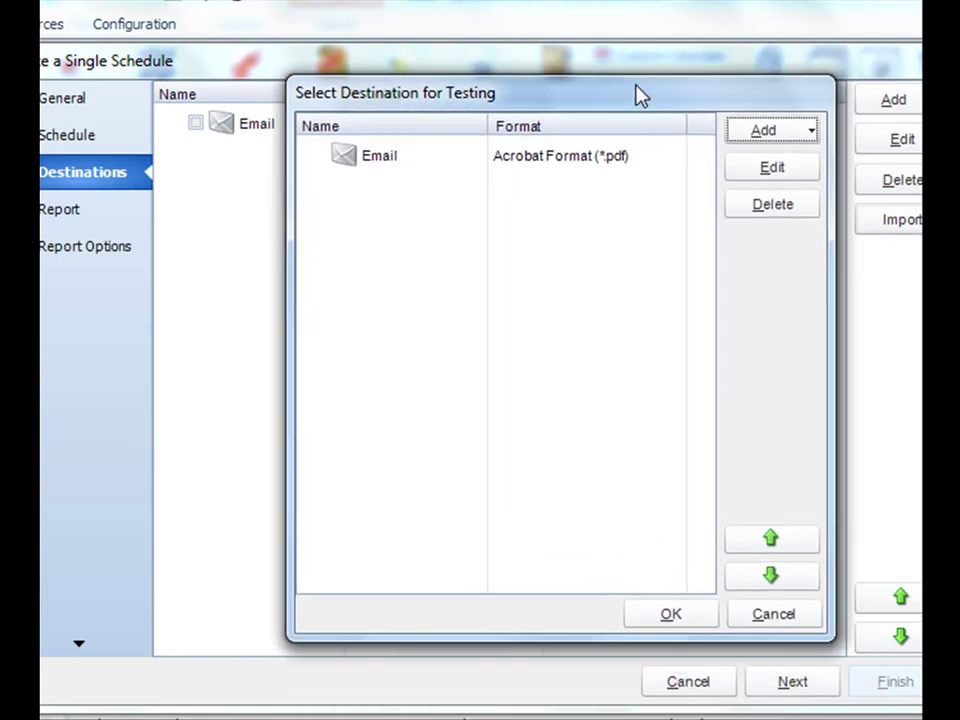
left_click(498, 160)
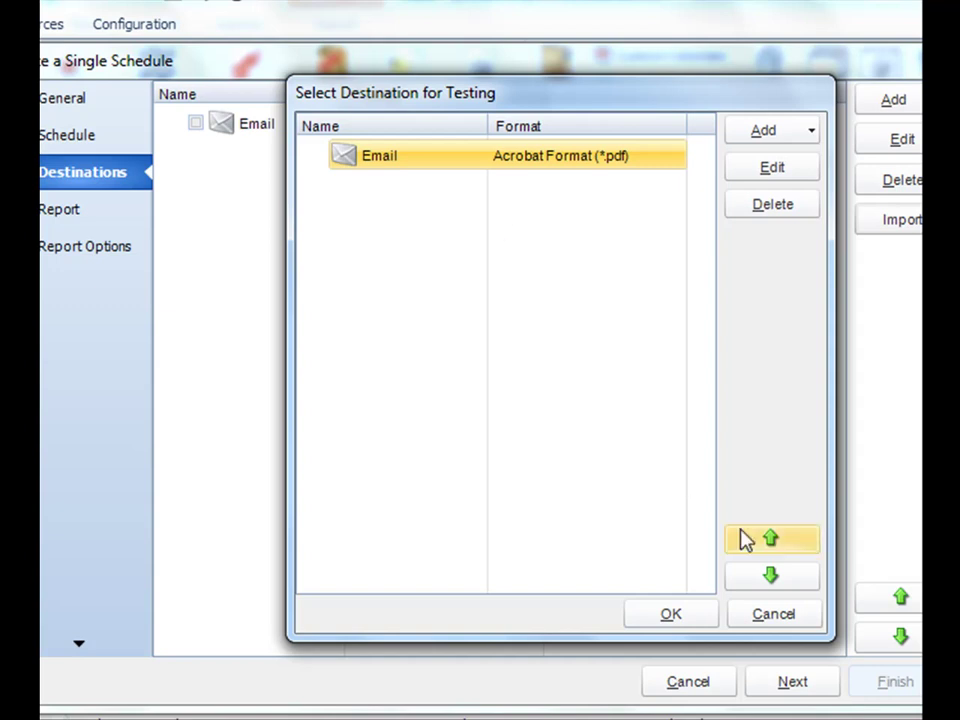
left_click(767, 624)
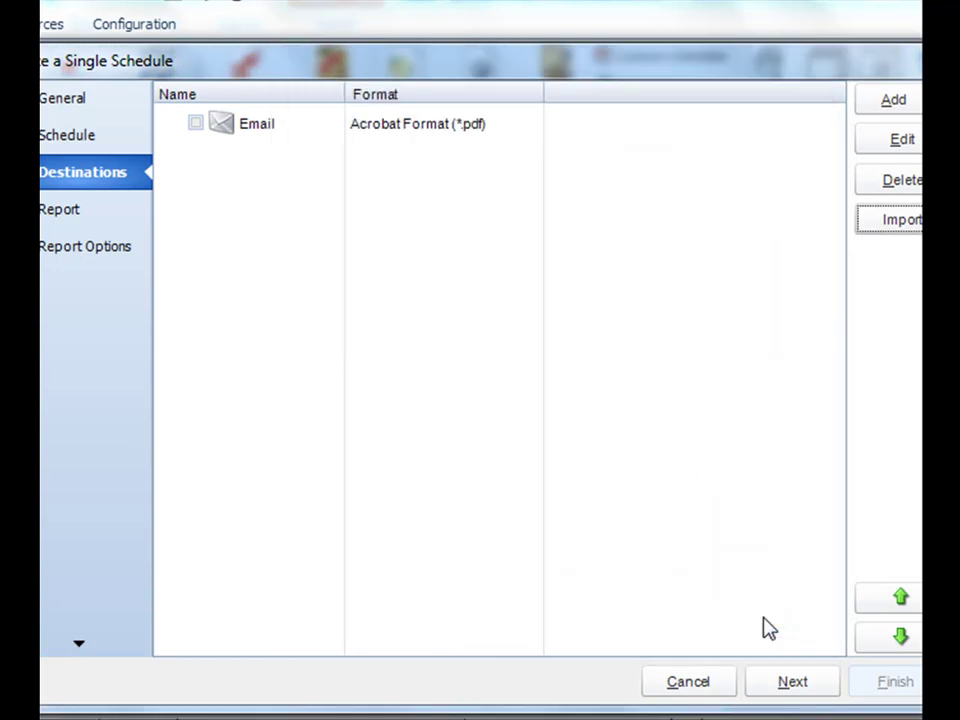
left_click(426, 128)
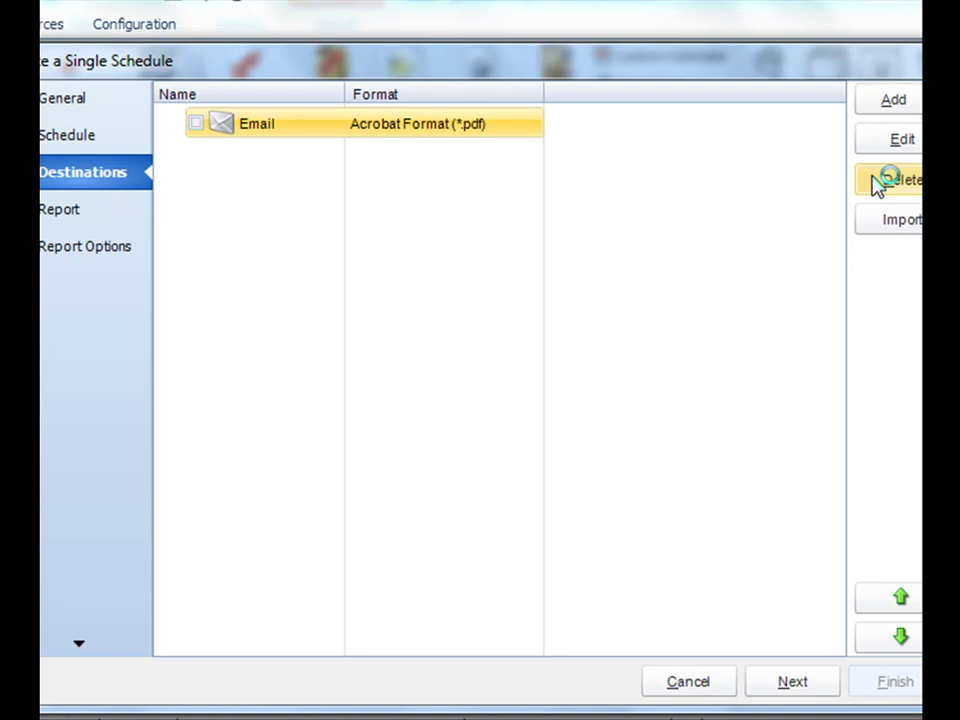